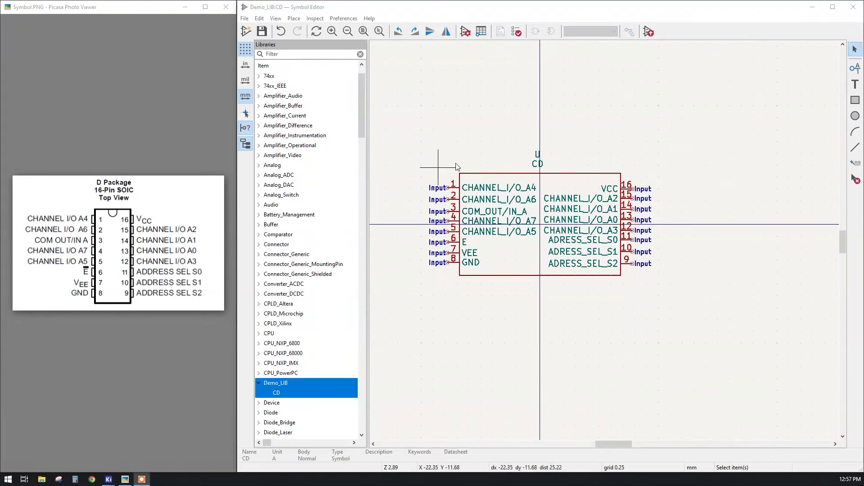
{"action": "left_click", "coordinate": [286, 11]}
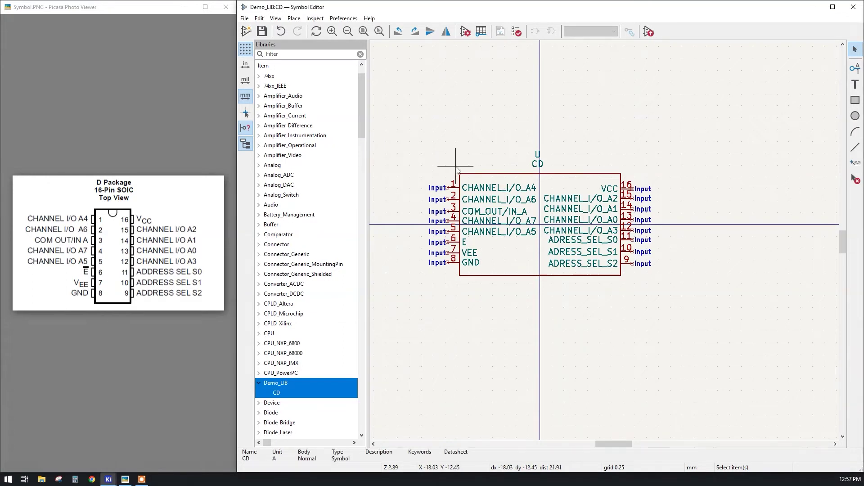
{"action": "left_click_drag", "start_coordinate": [414, 149], "coordinate": [389, 139]}
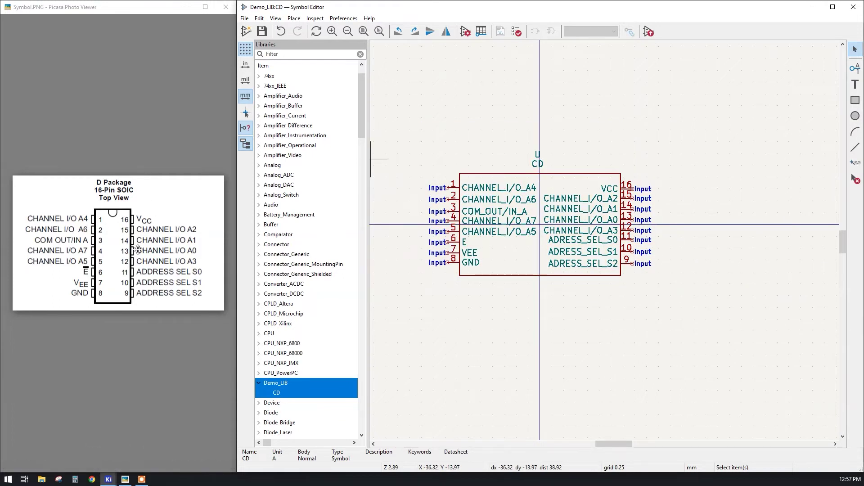
{"action": "left_click", "coordinate": [244, 18]}
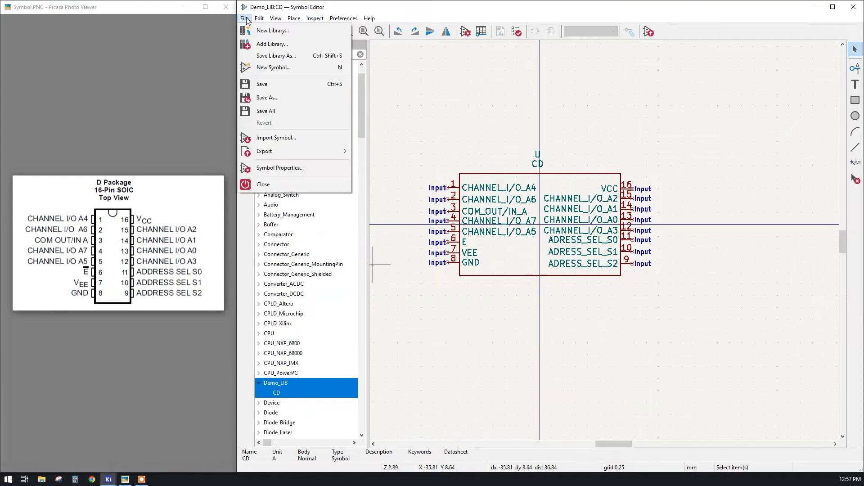
{"action": "left_click", "coordinate": [270, 31]}
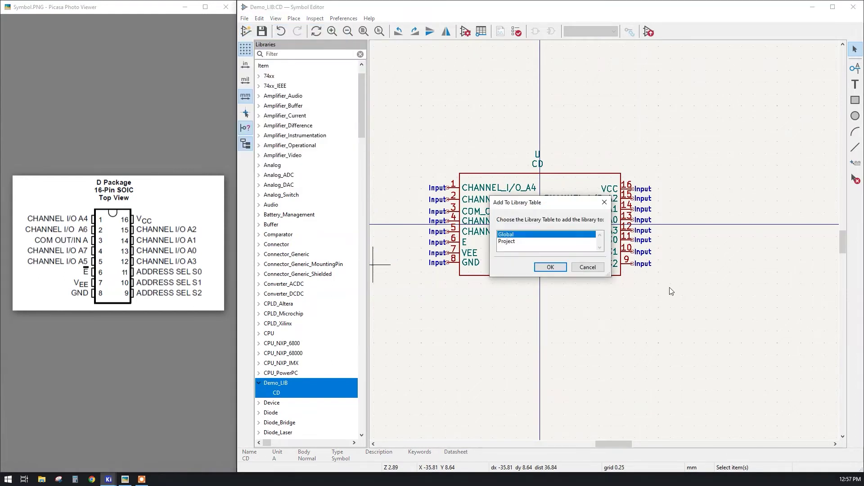
{"action": "left_click", "coordinate": [595, 269]}
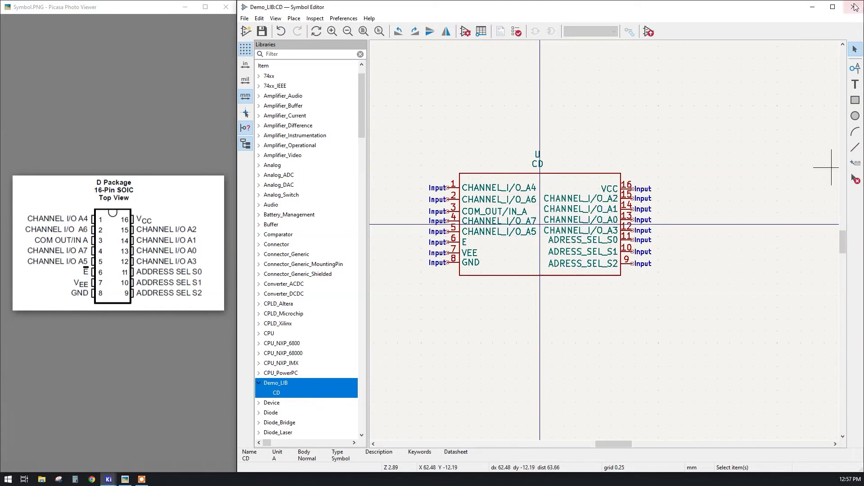
{"action": "mouse_move", "coordinate": [108, 479]}
{"action": "left_click", "coordinate": [95, 460]}
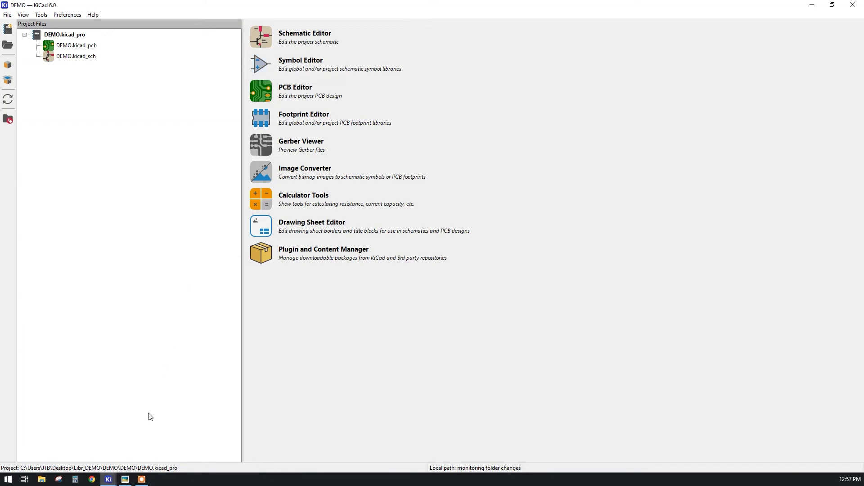
{"action": "left_click", "coordinate": [109, 479]}
{"action": "left_click", "coordinate": [161, 450]}
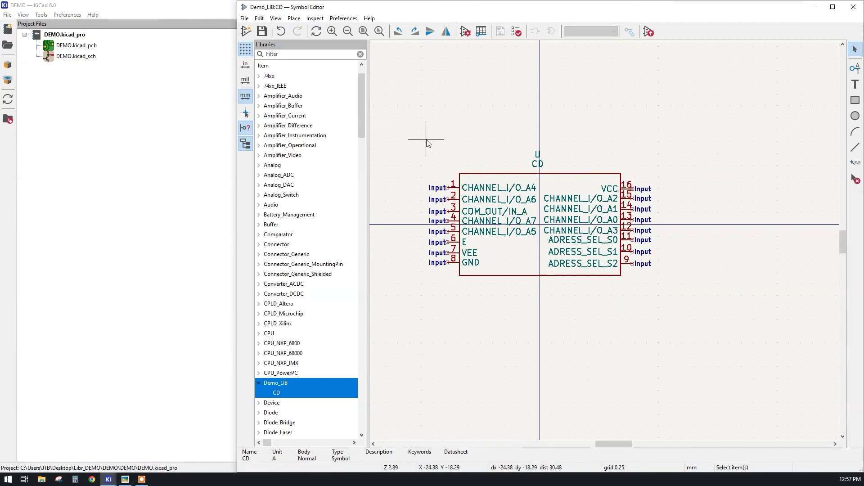
Step: Start a new symbol library and add it to the Global library table
{"action": "left_click", "coordinate": [245, 19]}
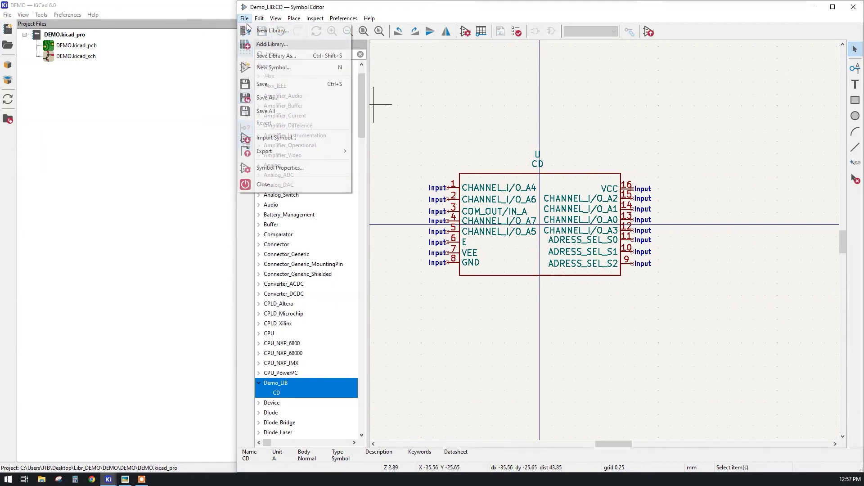
{"action": "left_click", "coordinate": [283, 31]}
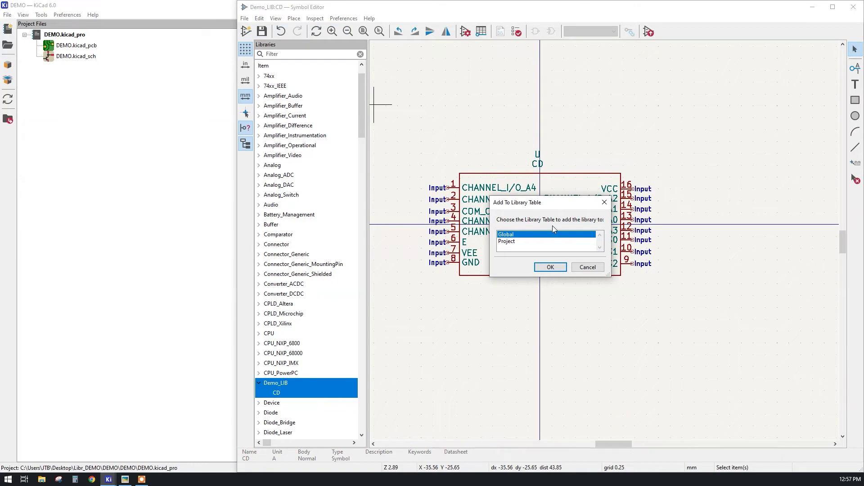
{"action": "left_click_drag", "start_coordinate": [526, 204], "coordinate": [527, 189]}
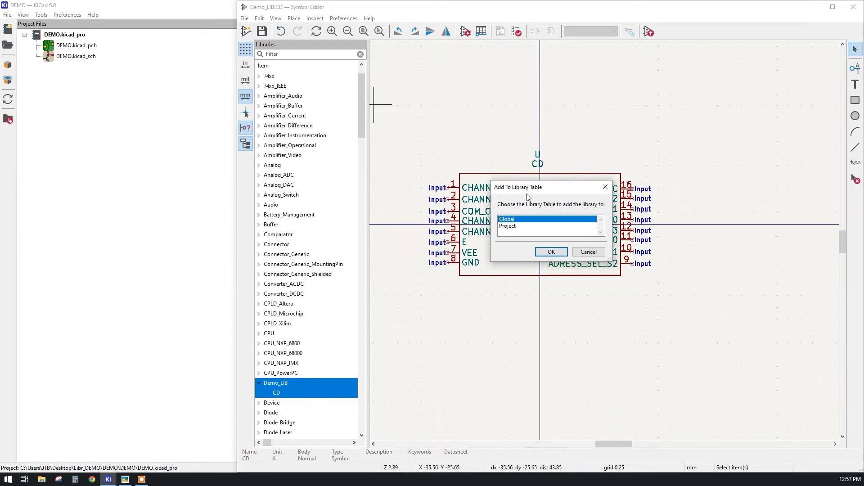
{"action": "left_click", "coordinate": [508, 227]}
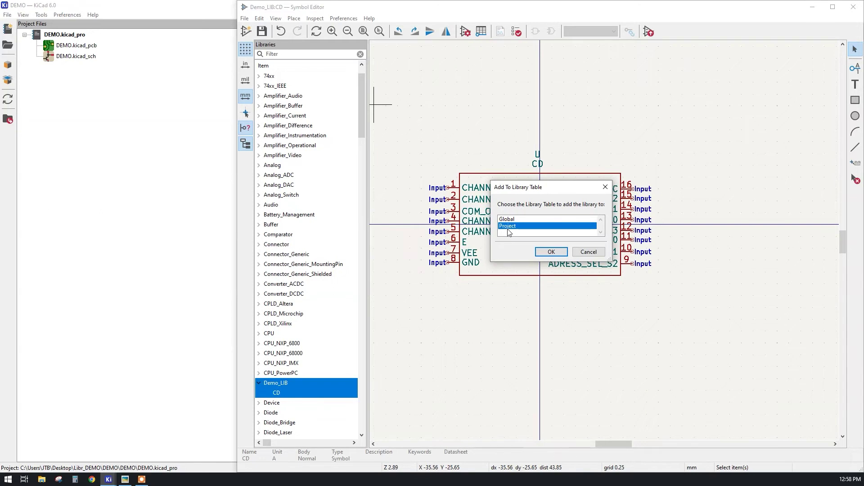
{"action": "left_click", "coordinate": [505, 220]}
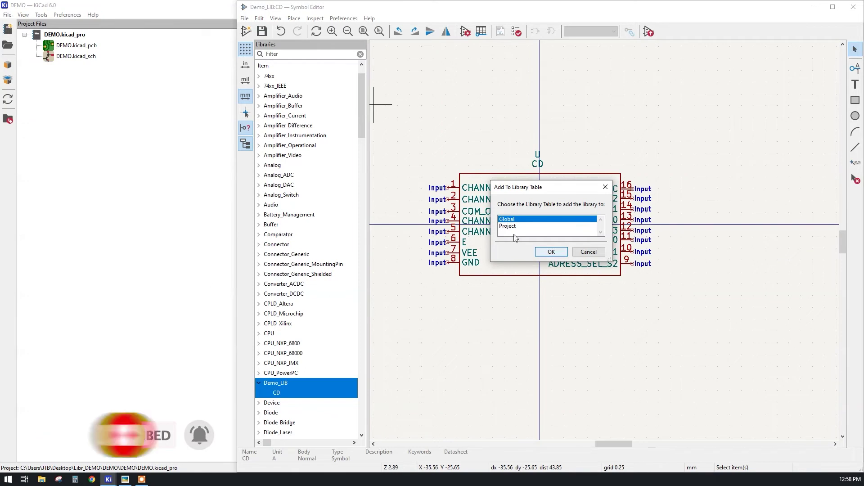
{"action": "left_click", "coordinate": [545, 250]}
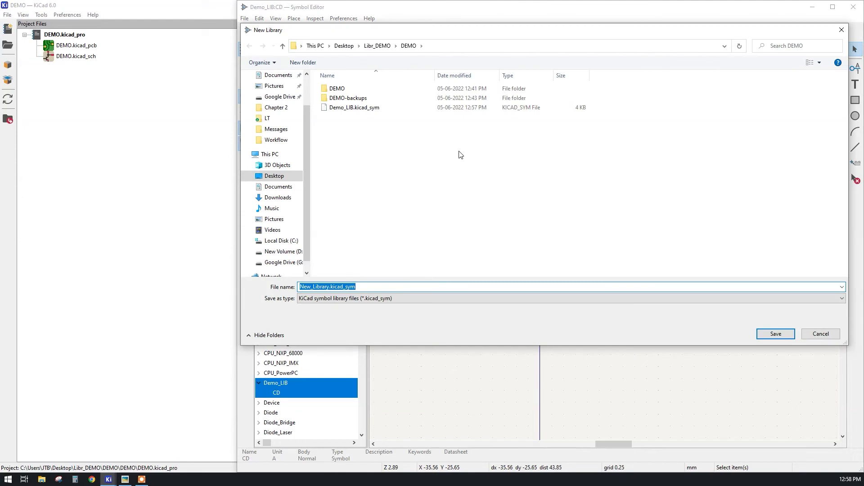
Step: Name the new library file DEMO_LEC.kicad_sym and save it in the DEMO folder
{"action": "left_click", "coordinate": [337, 287]}
{"action": "left_click_drag", "start_coordinate": [329, 287], "coordinate": [297, 289]}
{"action": "type", "text": "d"}
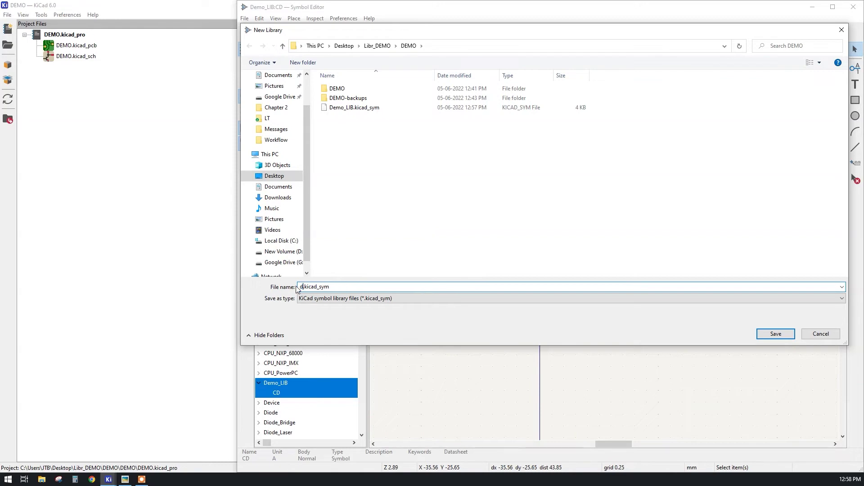
{"action": "key", "text": "BackSpace"}
{"action": "type", "text": "DEMO_LEC"}
{"action": "key", "text": "shift+Left"}
{"action": "left_click", "coordinate": [332, 287]}
{"action": "left_click_drag", "start_coordinate": [342, 287], "coordinate": [345, 287]}
{"action": "left_click", "coordinate": [777, 335]}
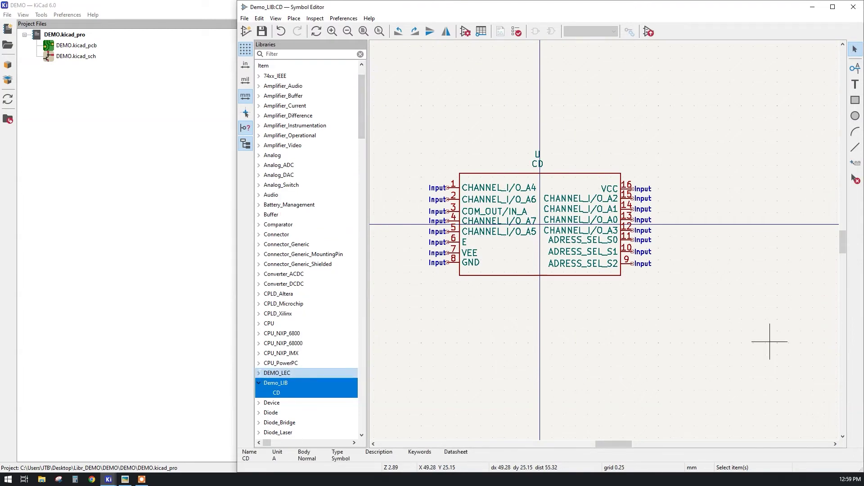
Step: Start a new symbol in the DEMO_LEC library and move its settings dialog aside
{"action": "right_click", "coordinate": [280, 386]}
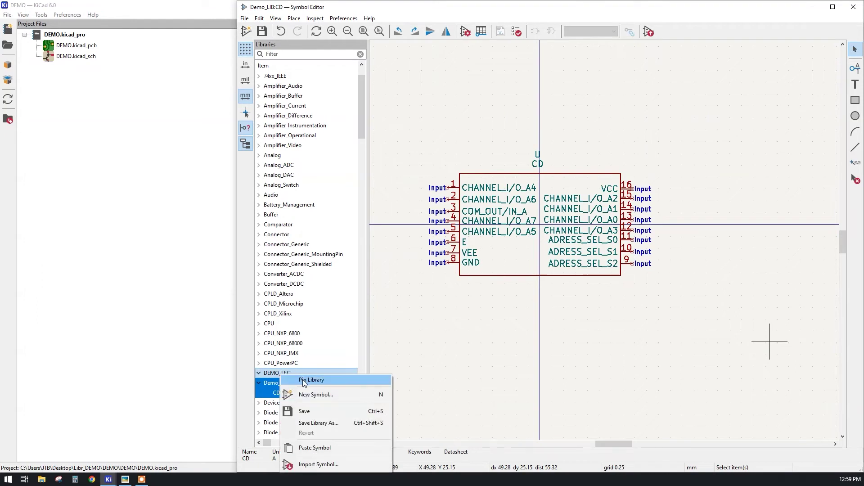
{"action": "left_click", "coordinate": [275, 374]}
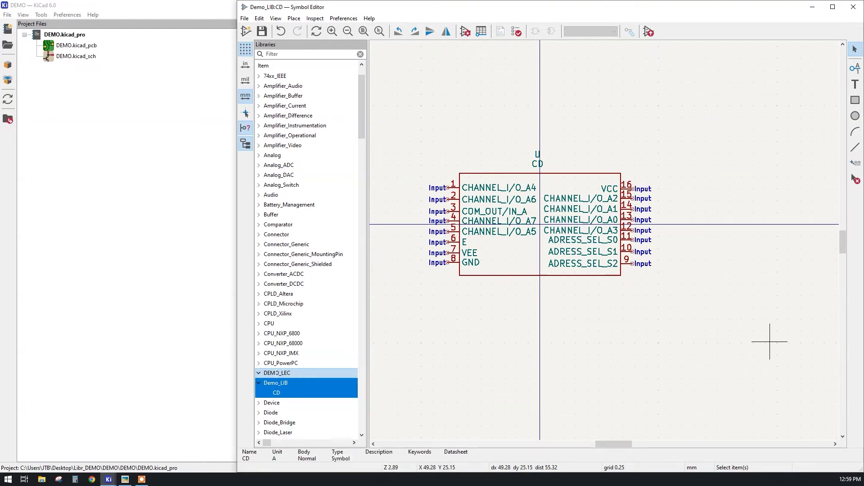
{"action": "right_click", "coordinate": [276, 373]}
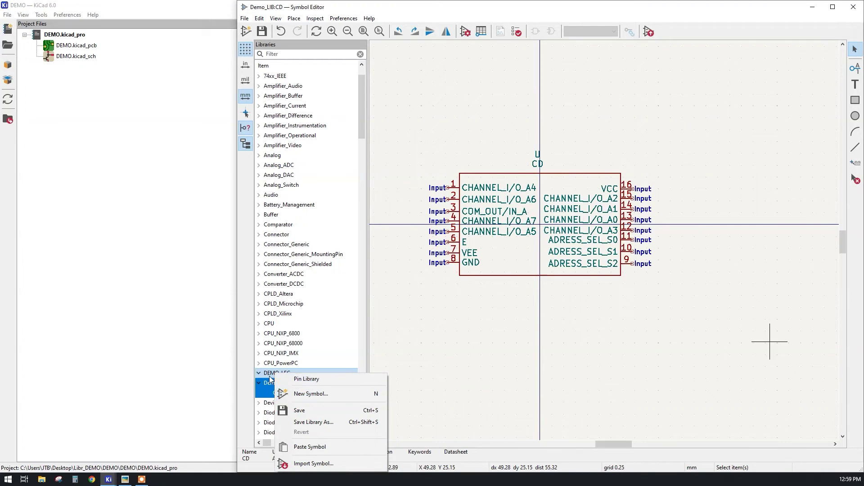
{"action": "left_click", "coordinate": [296, 393]}
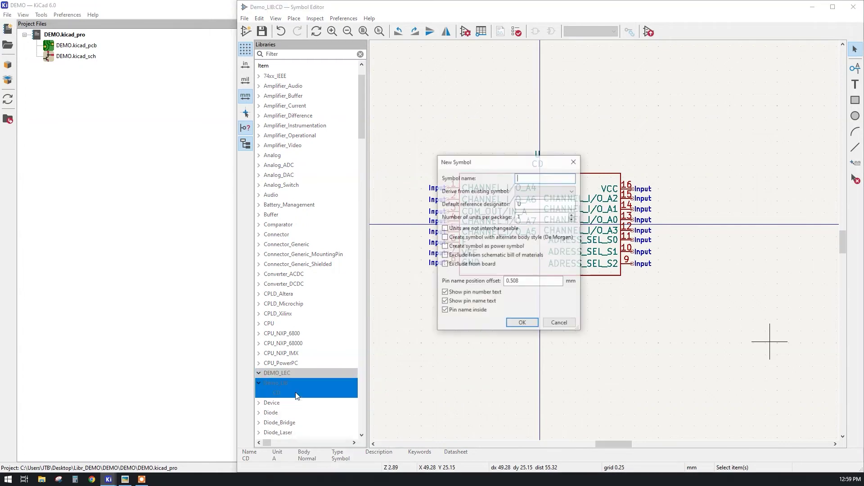
{"action": "left_click_drag", "start_coordinate": [495, 167], "coordinate": [515, 159]}
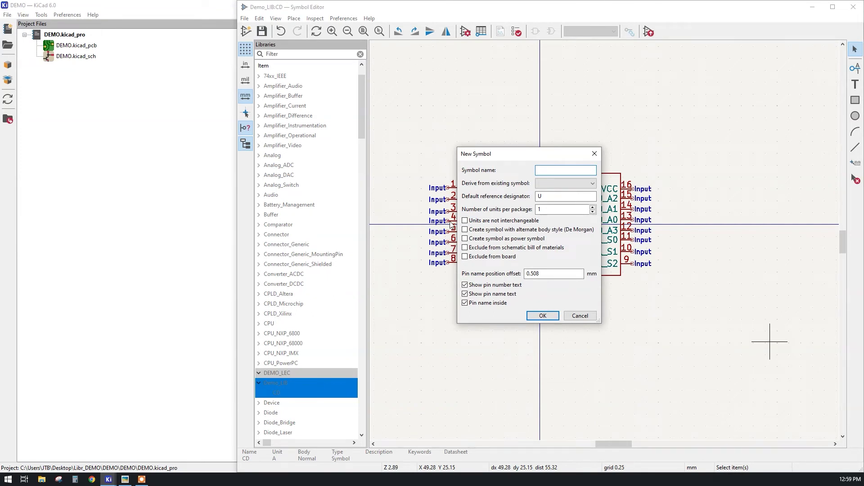
Step: Open the CD74HC4051.pdf datasheet from the desktop and copy the part number CD74HC4051 from its title
{"action": "key", "text": "super+d"}
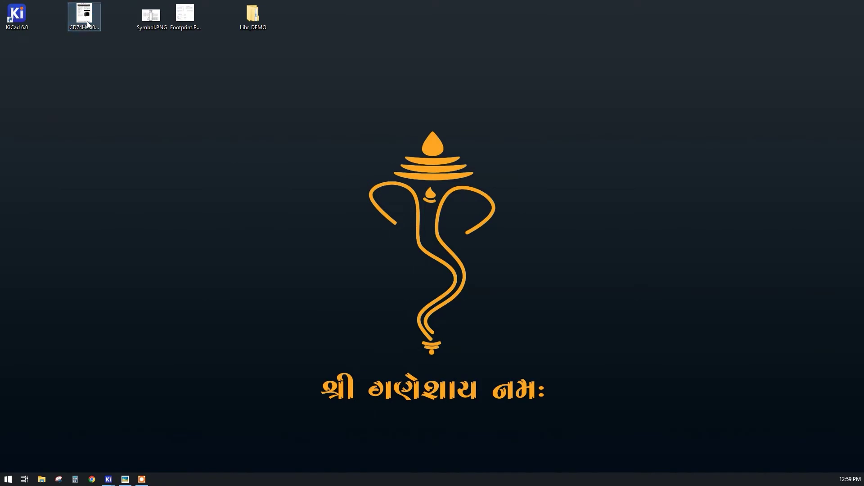
{"action": "double_click", "coordinate": [75, 29]}
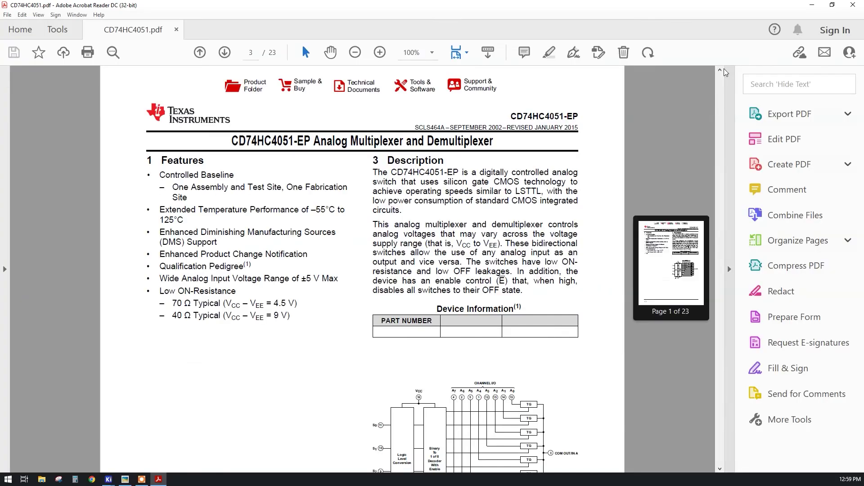
{"action": "left_click_drag", "start_coordinate": [272, 143], "coordinate": [295, 147]}
{"action": "key", "text": "ctrl+c"}
{"action": "left_click", "coordinate": [270, 143]}
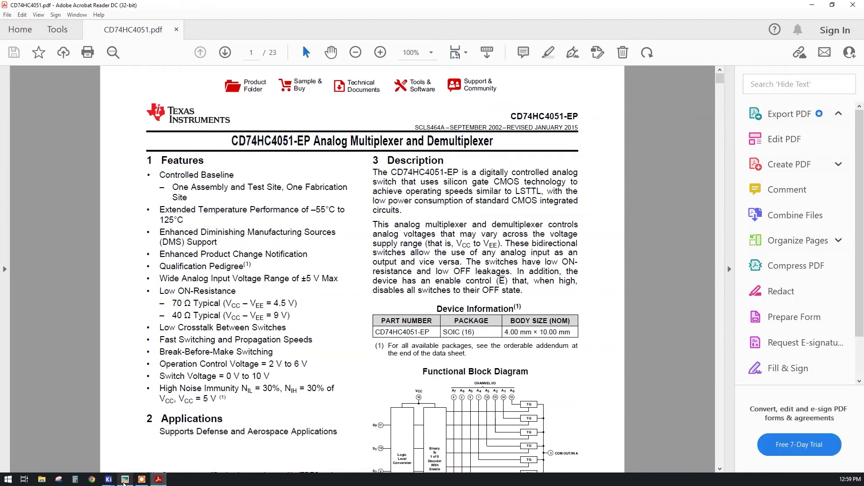
Step: Examine the 16-pin SOIC pinout and the pin functions table on page 3 of the datasheet
{"action": "left_click", "coordinate": [125, 479]}
{"action": "scroll", "coordinate": [709, 234], "scroll_direction": "down", "scroll_amount": 3}
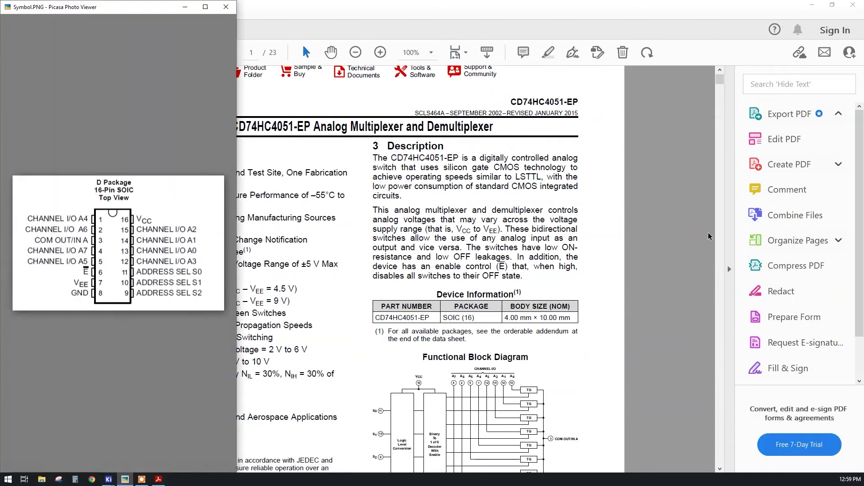
{"action": "left_click", "coordinate": [719, 81]}
{"action": "mouse_move", "coordinate": [723, 118]}
{"action": "left_mouse_down"}
{"action": "mouse_move", "coordinate": [719, 151]}
{"action": "mouse_move", "coordinate": [716, 116]}
{"action": "mouse_move", "coordinate": [717, 123]}
{"action": "left_mouse_up"}
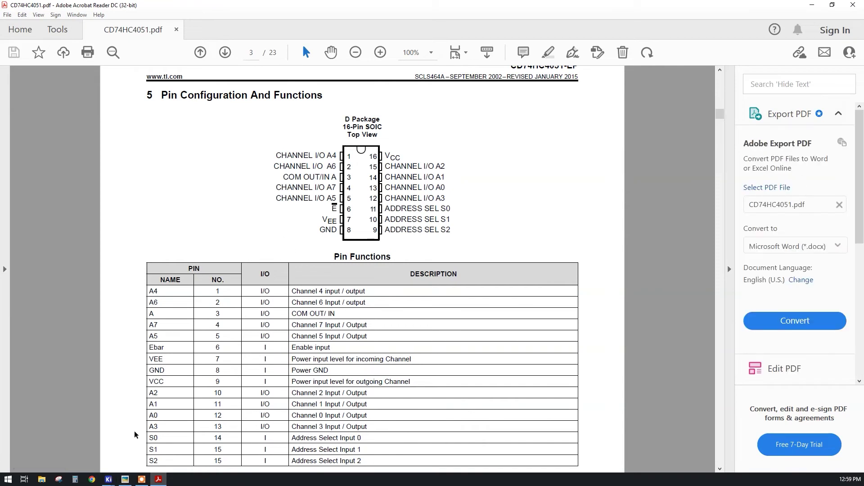
Step: Switch back to the KiCad Symbol Editor with Symbol.PNG alongside and create the symbol named CD74HC4051 with reference designator U
{"action": "left_click", "coordinate": [125, 480]}
{"action": "mouse_move", "coordinate": [108, 479]}
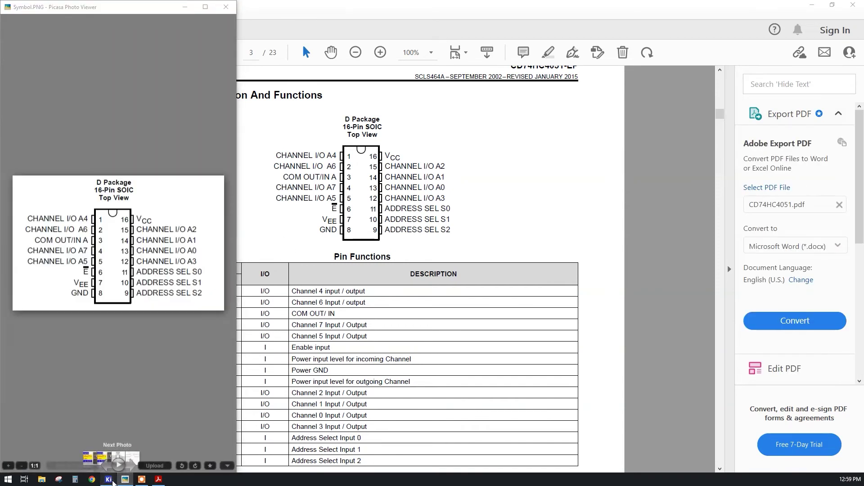
{"action": "left_click", "coordinate": [153, 463]}
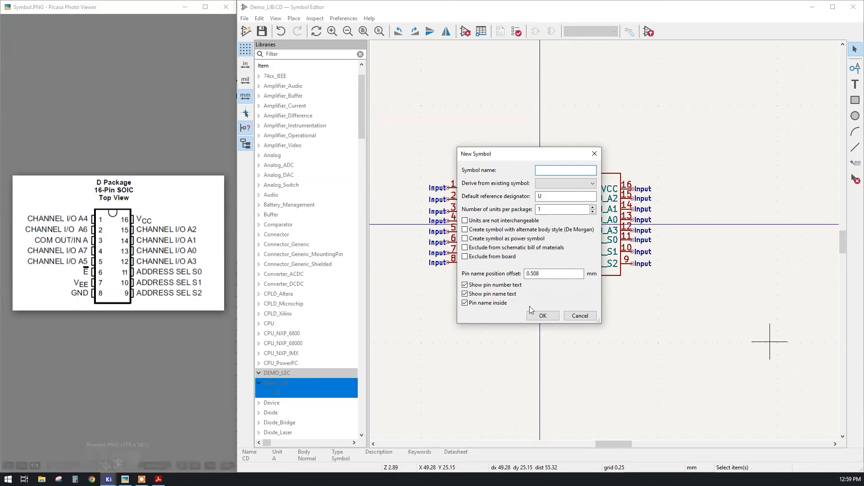
{"action": "key", "text": "ctrl+v"}
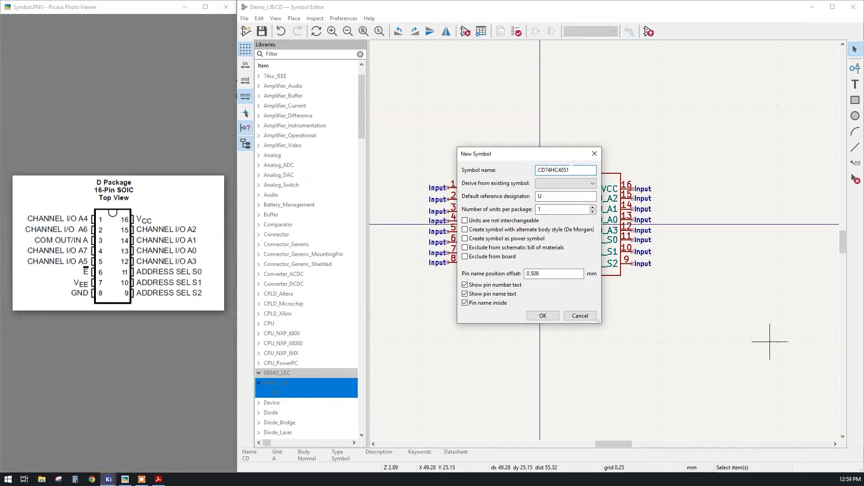
{"action": "left_click_drag", "start_coordinate": [552, 157], "coordinate": [566, 157]}
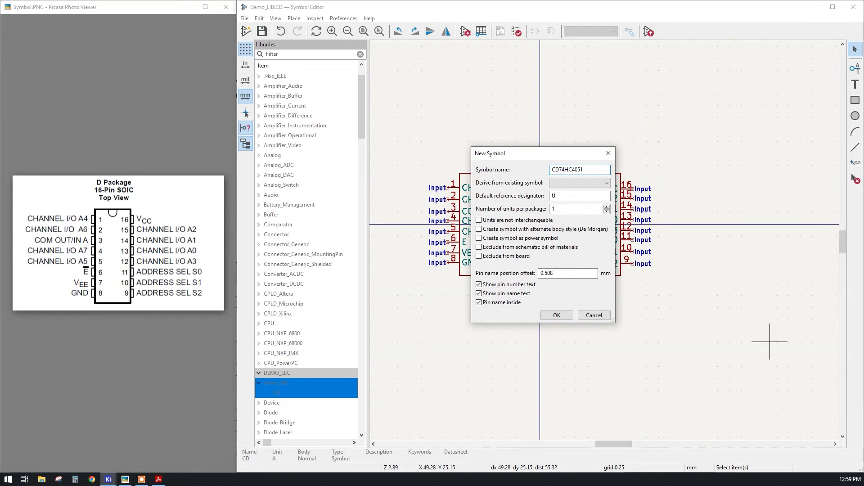
{"action": "left_click", "coordinate": [555, 196]}
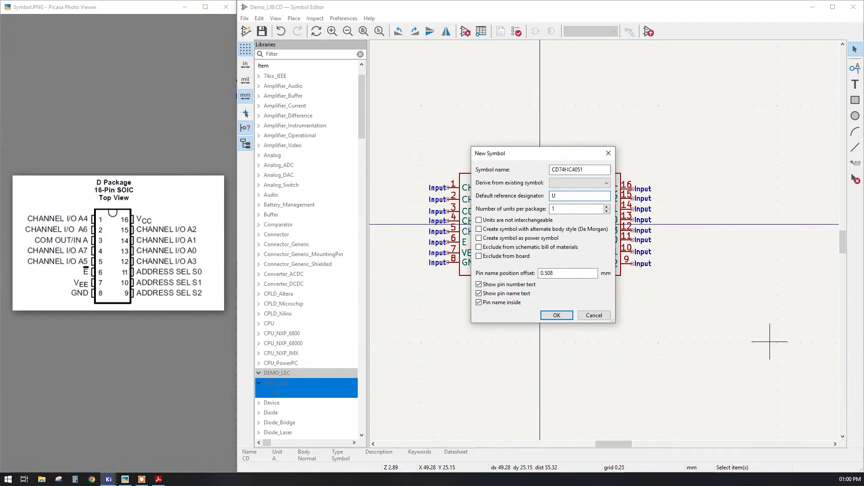
{"action": "left_click_drag", "start_coordinate": [561, 154], "coordinate": [579, 153]}
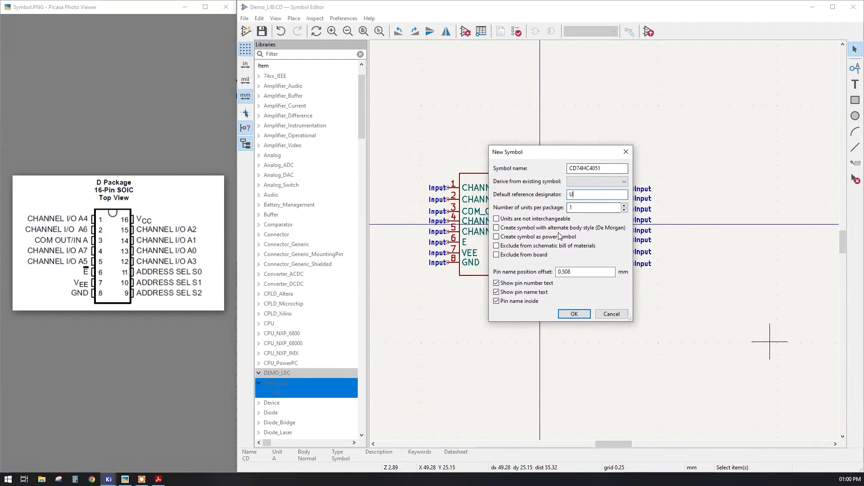
{"action": "left_click", "coordinate": [572, 314]}
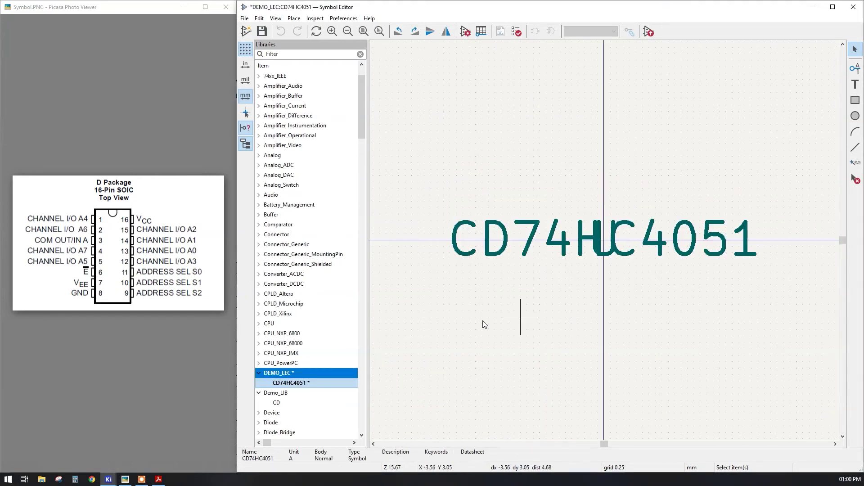
Step: Move the CD74HC4051 name and U reference fields together to about 13 mm above the origin
{"action": "scroll", "coordinate": [639, 229], "scroll_direction": "up", "scroll_amount": 1}
{"action": "scroll", "coordinate": [630, 252], "scroll_direction": "down", "scroll_amount": 2}
{"action": "key", "text": "m"}
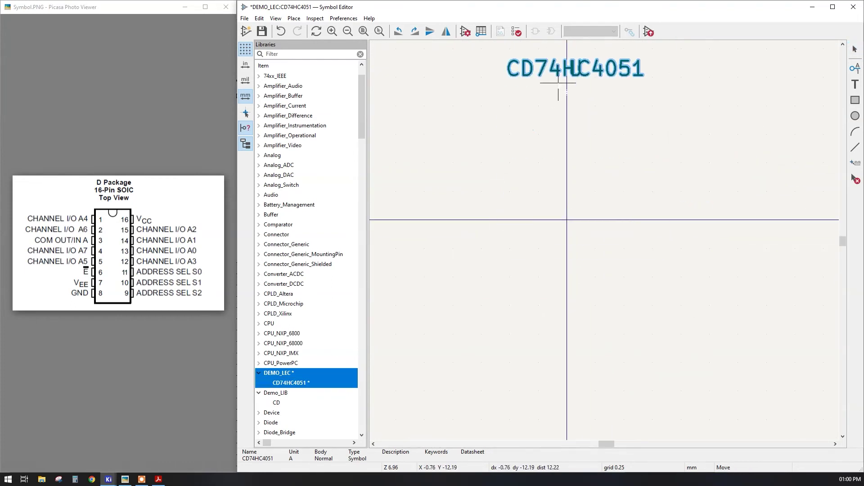
{"action": "left_click", "coordinate": [572, 69]}
Step: Move only the U reference field directly above the CD74HC4051 name so the two texts no longer overlap
{"action": "left_click", "coordinate": [566, 193]}
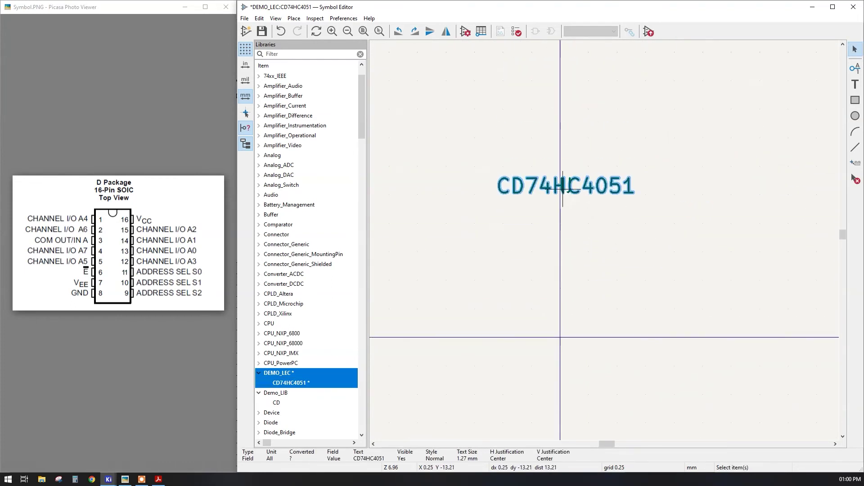
{"action": "left_click", "coordinate": [566, 194]}
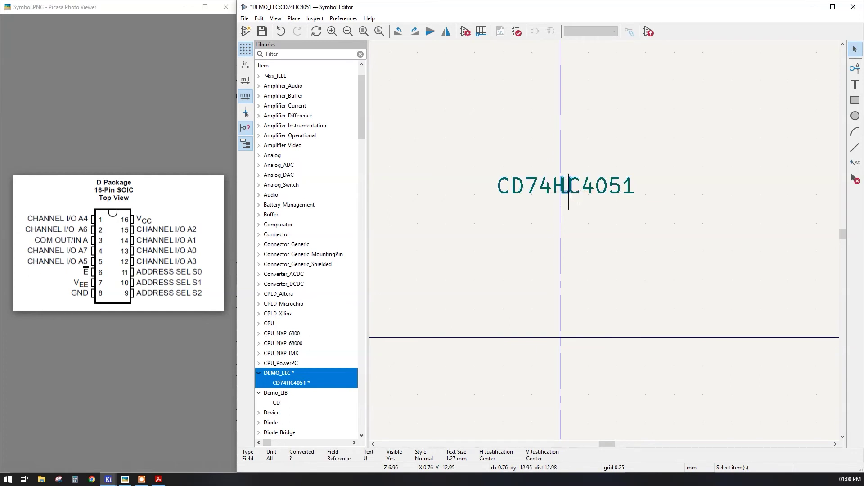
{"action": "key", "text": "m"}
{"action": "left_click", "coordinate": [557, 154]}
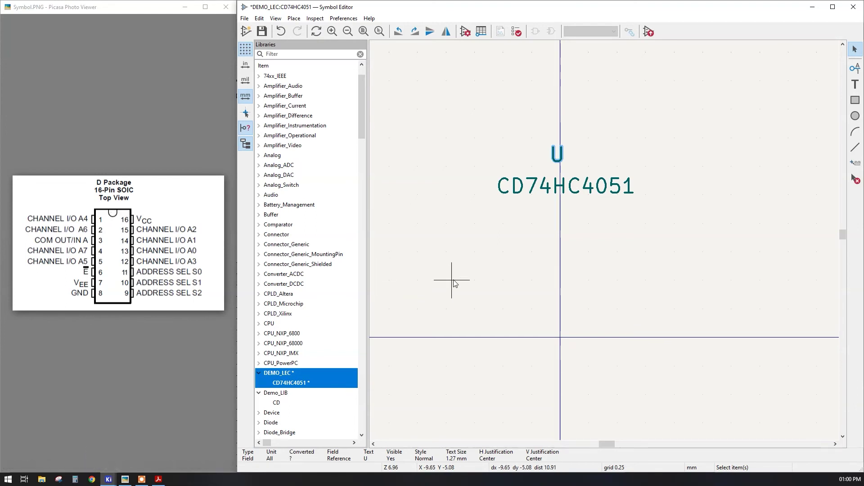
Step: Move the U reference and CD74HC4051 name together about 11 mm further up, keeping them near the vertical axis
{"action": "scroll", "coordinate": [607, 244], "scroll_direction": "down", "scroll_amount": 1}
{"action": "left_click_drag", "start_coordinate": [638, 235], "coordinate": [537, 164]}
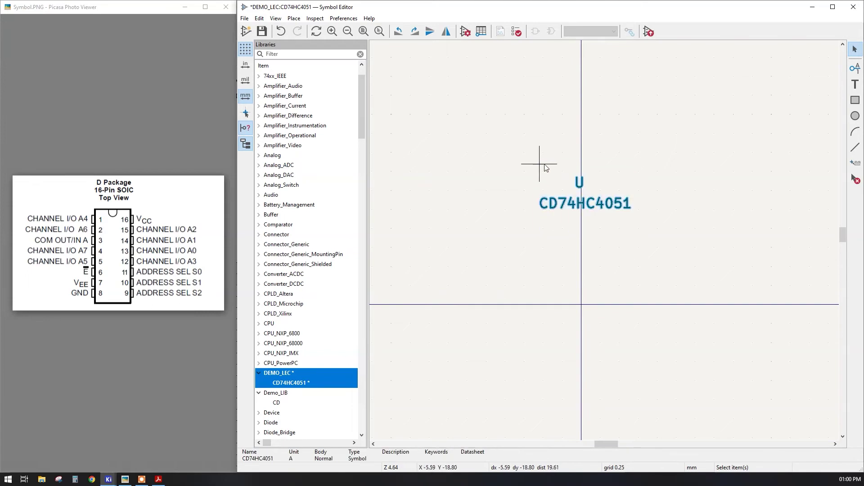
{"action": "left_click_drag", "start_coordinate": [579, 182], "coordinate": [581, 100]}
Step: Start a new pin to the left of the vertical axis below the name text and name it CHANNEL I/O A4
{"action": "left_click", "coordinate": [860, 70]}
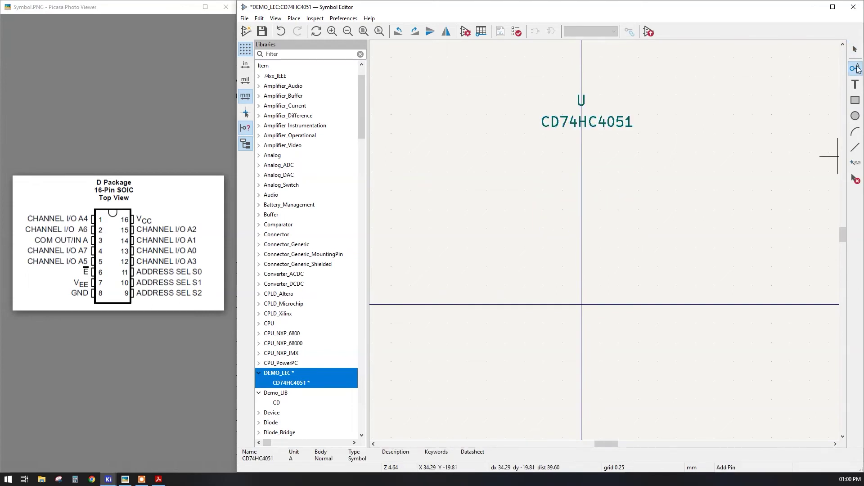
{"action": "left_click", "coordinate": [482, 194]}
{"action": "left_click_drag", "start_coordinate": [483, 150], "coordinate": [572, 166]}
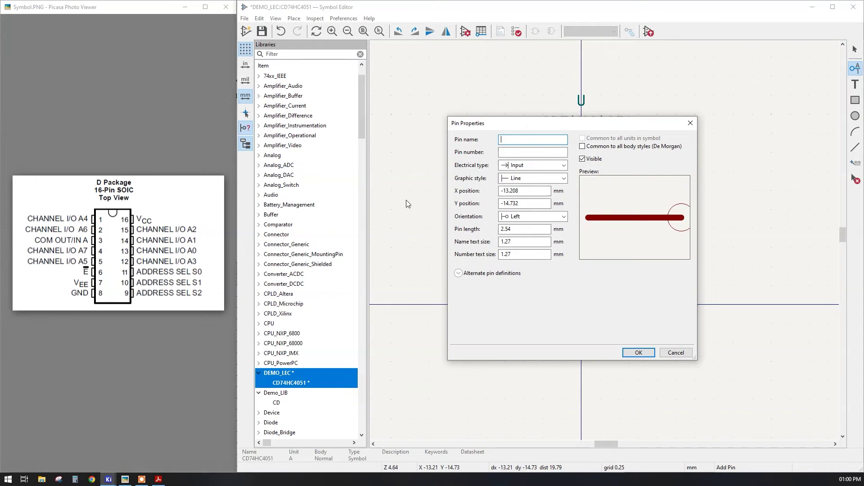
{"action": "type", "text": "CH"}
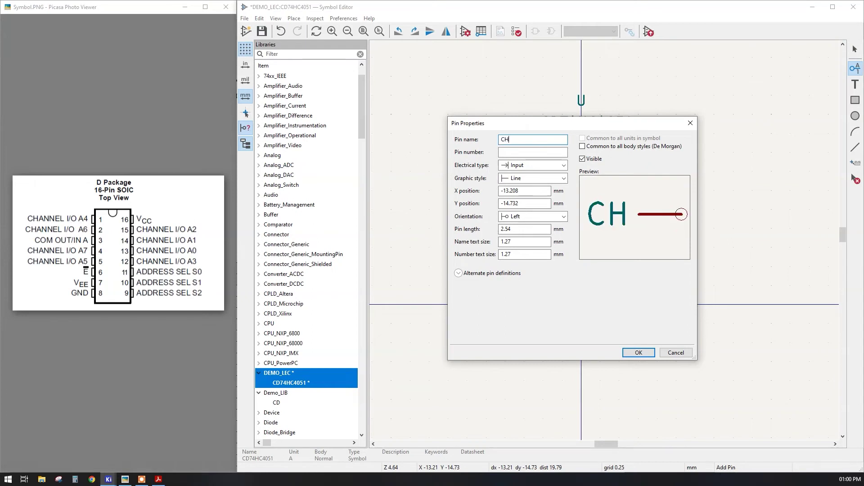
{"action": "type", "text": "ANE"}
{"action": "key", "text": "BackSpace"}
{"action": "type", "text": "NEL "}
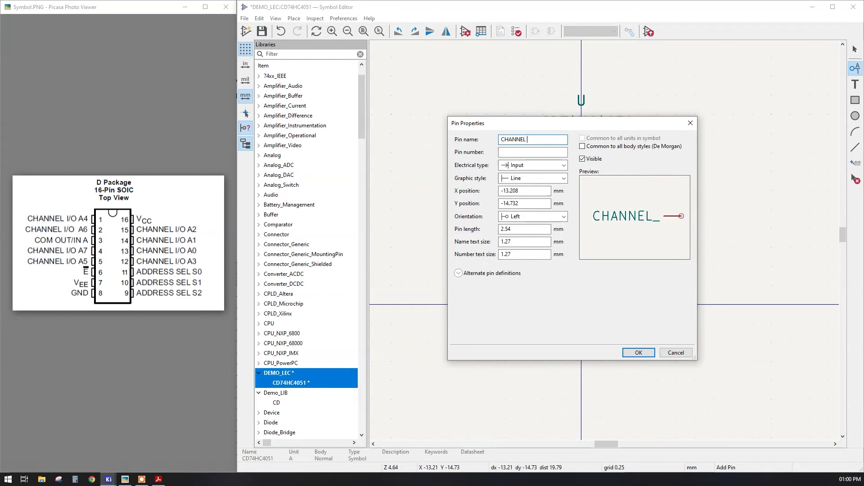
{"action": "type", "text": "I/O "}
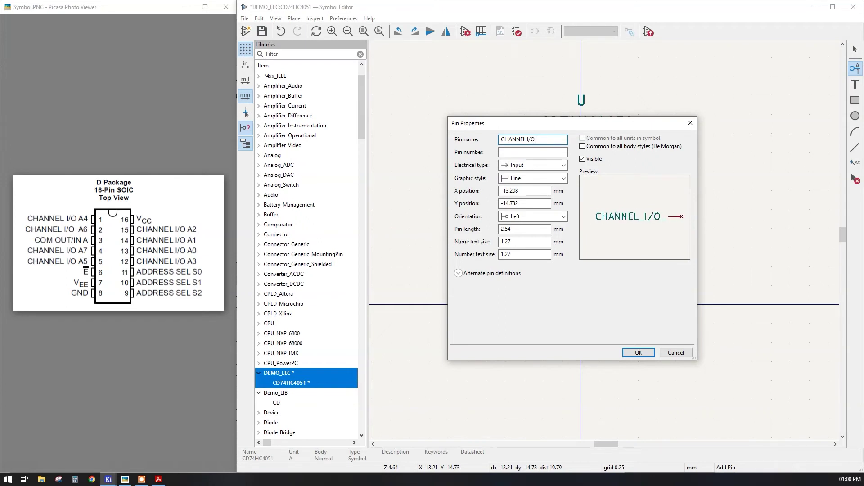
{"action": "type", "text": "A4"}
{"action": "left_click_drag", "start_coordinate": [537, 140], "coordinate": [473, 148]}
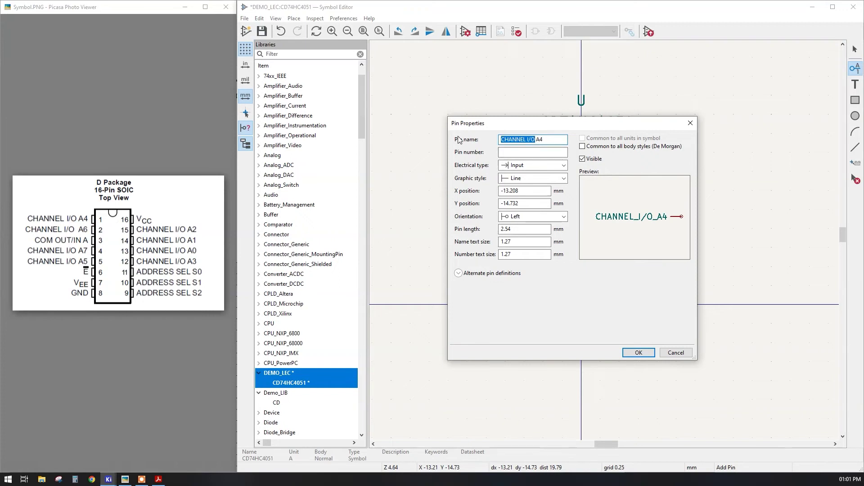
{"action": "left_click", "coordinate": [522, 140]}
Step: Assign pin number 1, keep the Input electrical type and 2.54 mm length, and accept the pin properties
{"action": "left_click", "coordinate": [511, 154]}
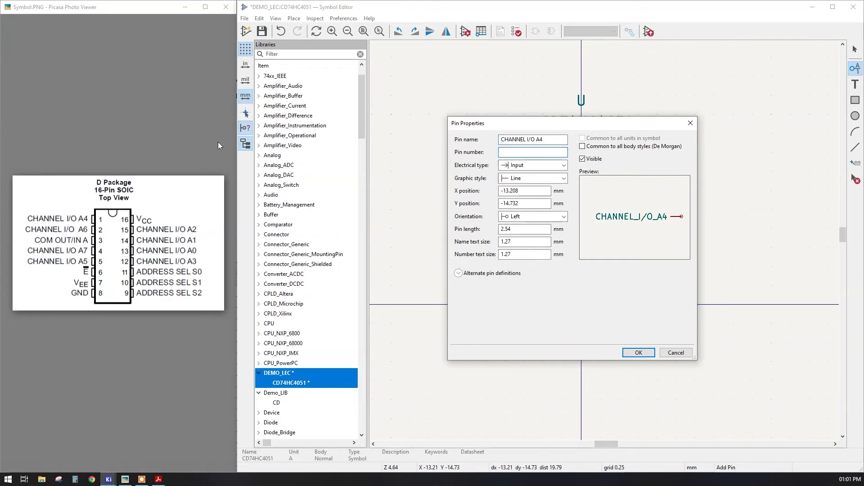
{"action": "type", "text": "1"}
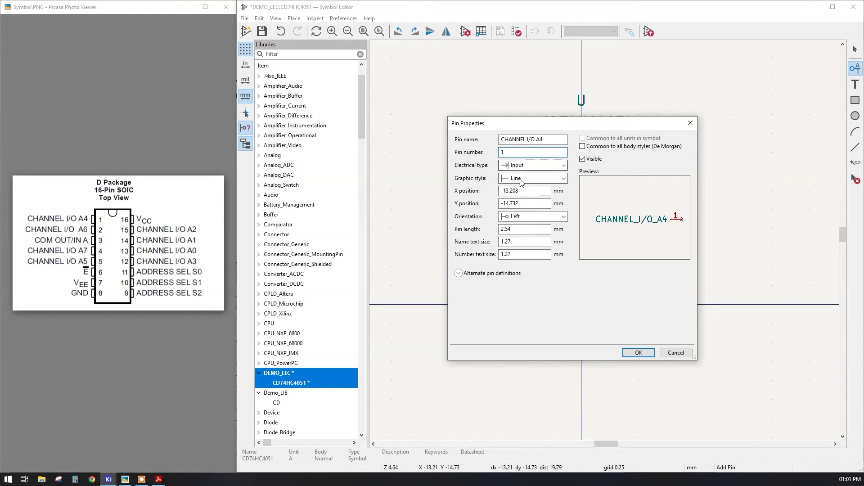
{"action": "left_click", "coordinate": [525, 229]}
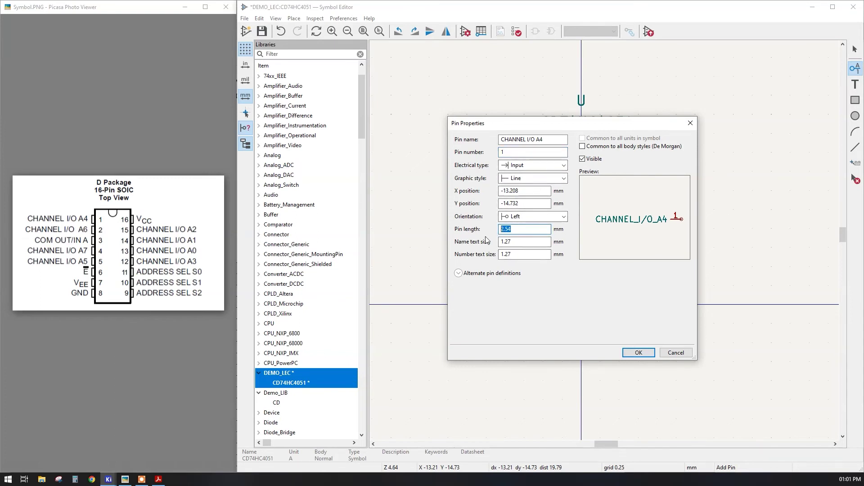
{"action": "key", "text": "Tab"}
{"action": "key", "text": "Tab"}
{"action": "key", "text": "End"}
{"action": "left_click", "coordinate": [523, 165]}
{"action": "left_click", "coordinate": [523, 165]}
{"action": "left_click", "coordinate": [523, 166]}
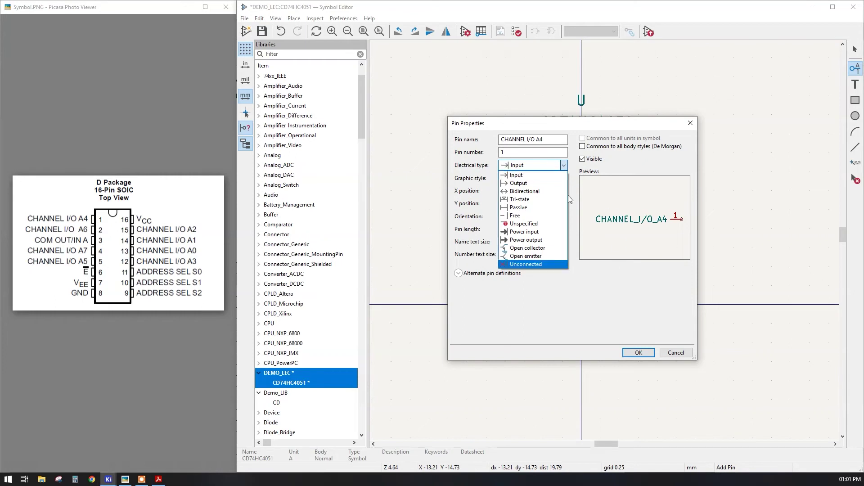
{"action": "left_click", "coordinate": [530, 303]}
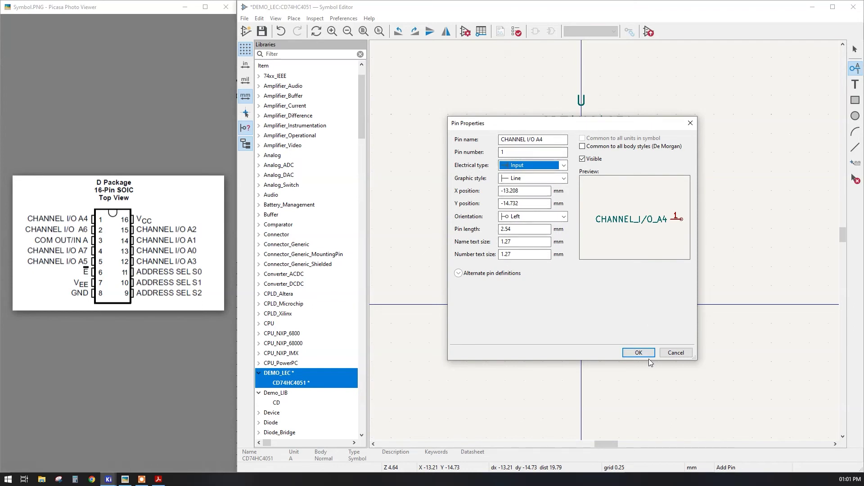
{"action": "left_click", "coordinate": [639, 353]}
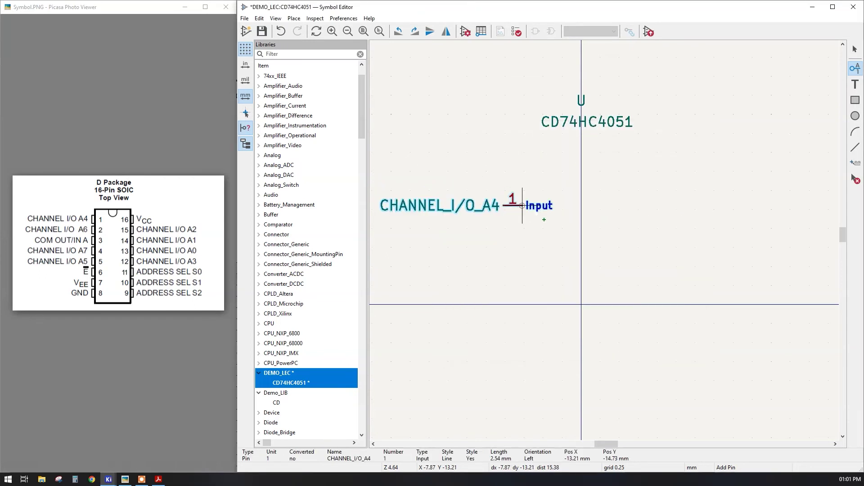
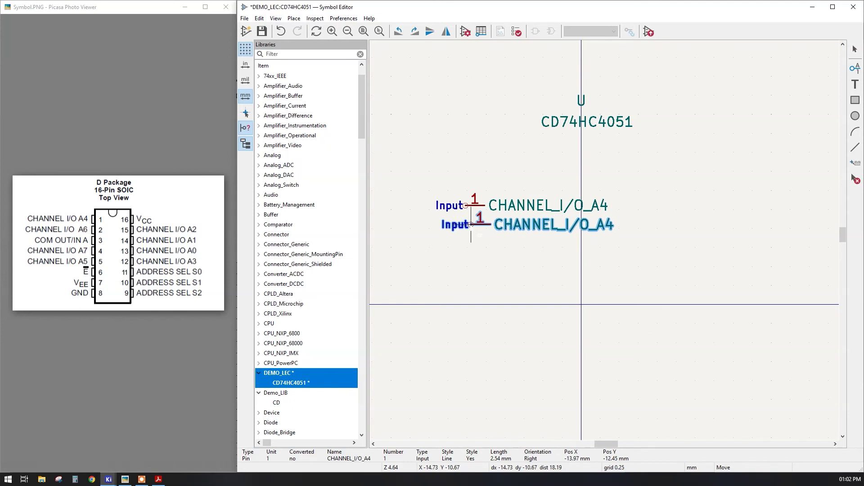
Step: Place the duplicate of the CHANNEL_I/O_A4 pin directly below the original, aligned with it
{"action": "left_click", "coordinate": [465, 225]}
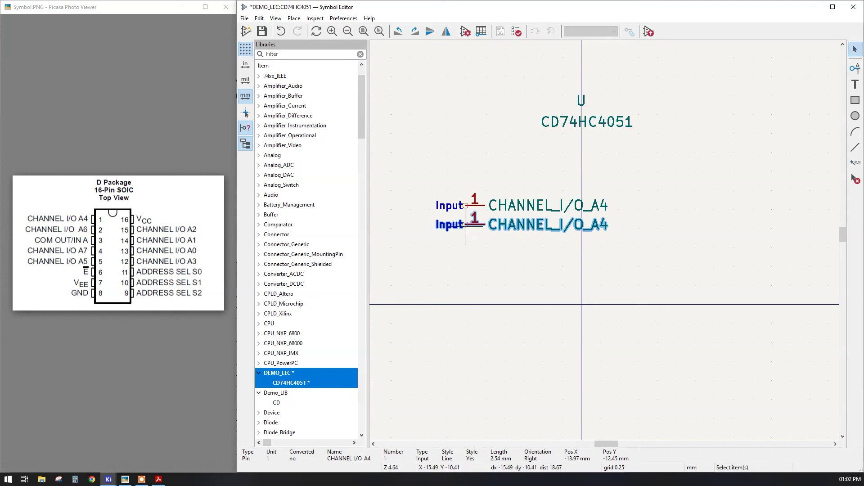
{"action": "left_click", "coordinate": [858, 72]}
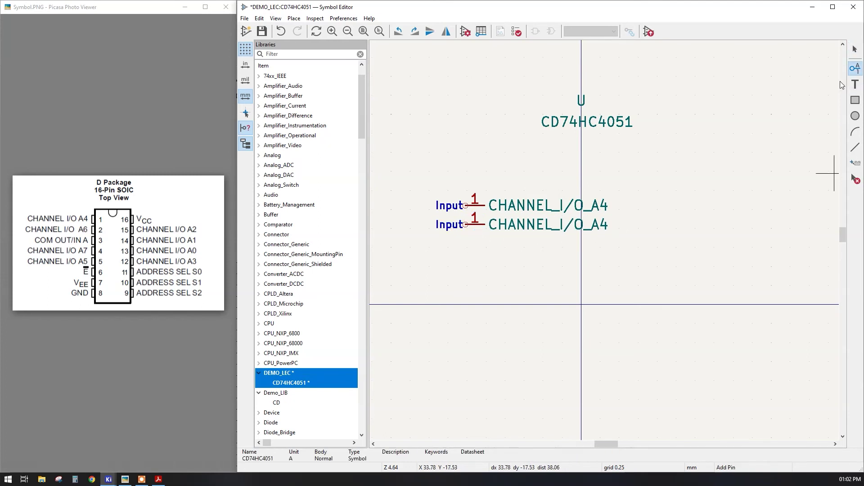
{"action": "left_click", "coordinate": [735, 114]}
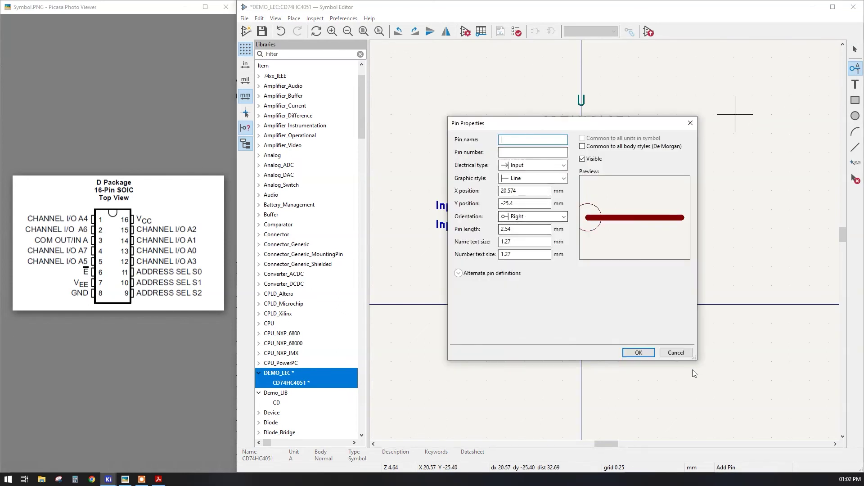
{"action": "key", "text": "Escape"}
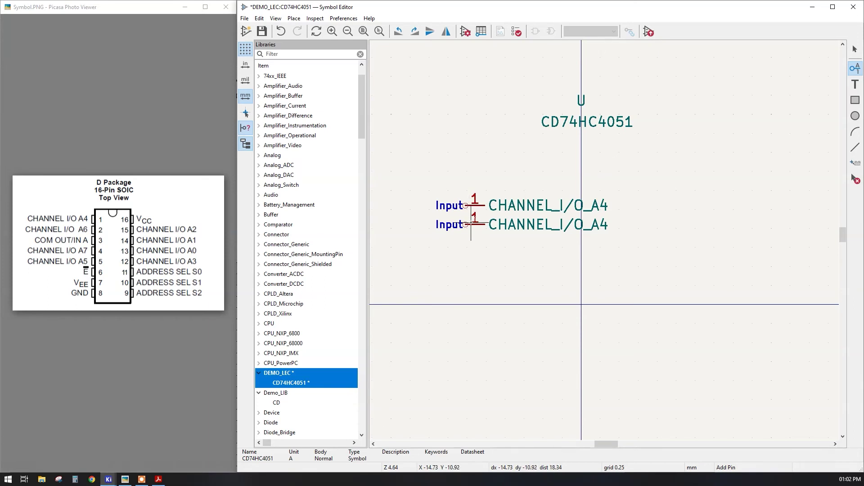
{"action": "key", "text": "Escape"}
Step: Change the lower duplicate pin's number to 2 and its name to CHANNEL_I/O_A6
{"action": "left_click", "coordinate": [476, 228]}
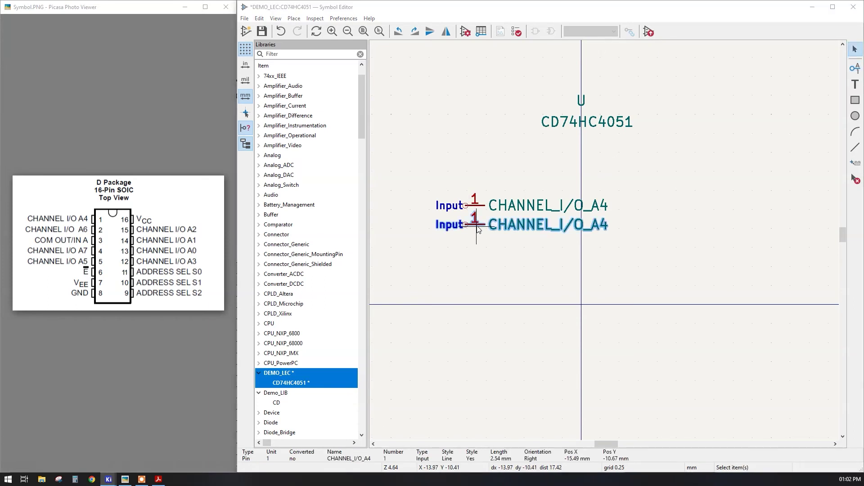
{"action": "double_click", "coordinate": [476, 227]}
{"action": "left_click", "coordinate": [531, 153]}
{"action": "key", "text": "BackSpace"}
{"action": "type", "text": "2"}
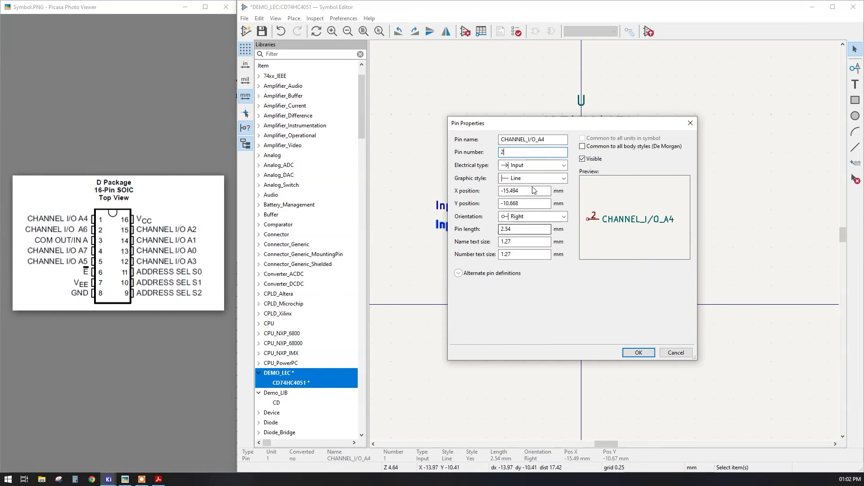
{"action": "left_click", "coordinate": [545, 140]}
{"action": "key", "text": "BackSpace"}
{"action": "type", "text": "6"}
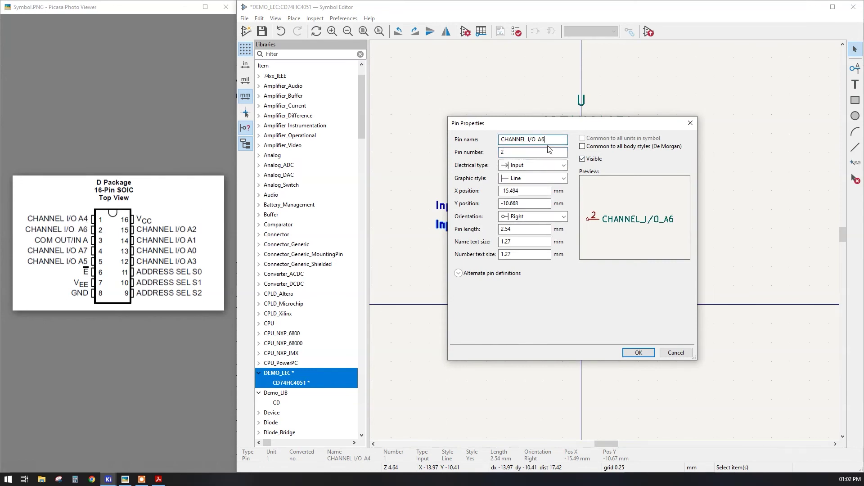
{"action": "key", "text": "Return"}
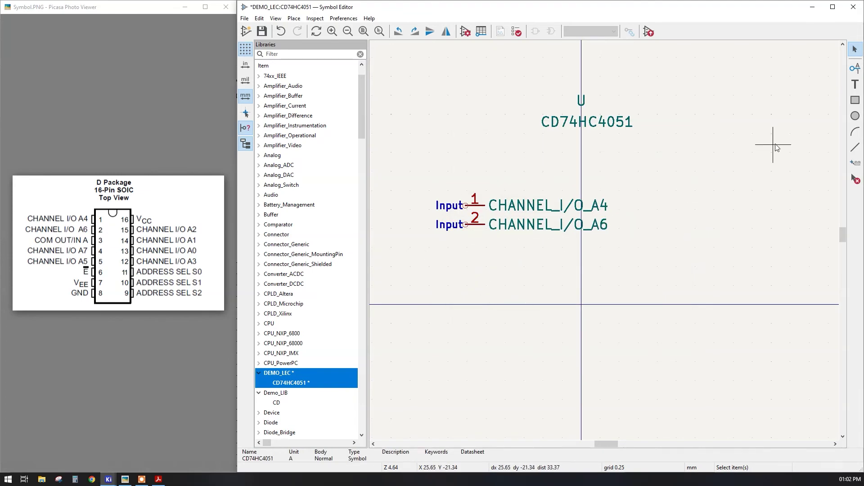
Step: Add another right-oriented input pin with number 3 and the name COM OUT/IN A
{"action": "left_click", "coordinate": [855, 68]}
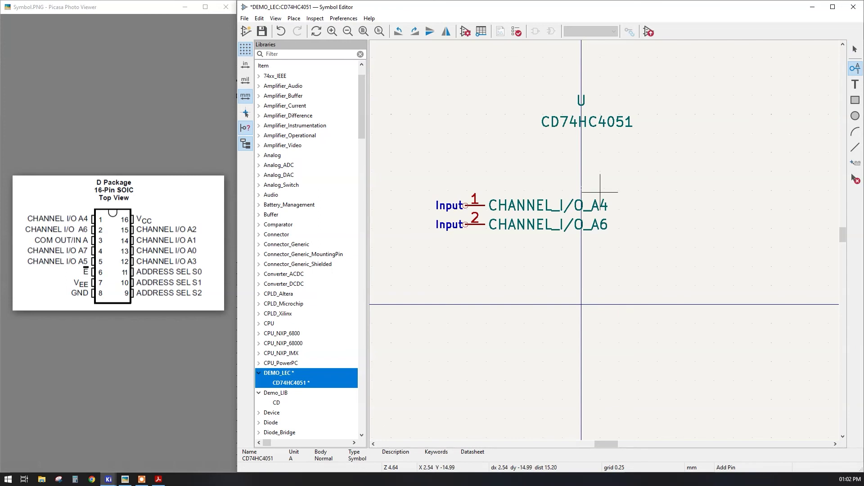
{"action": "left_click", "coordinate": [537, 183]}
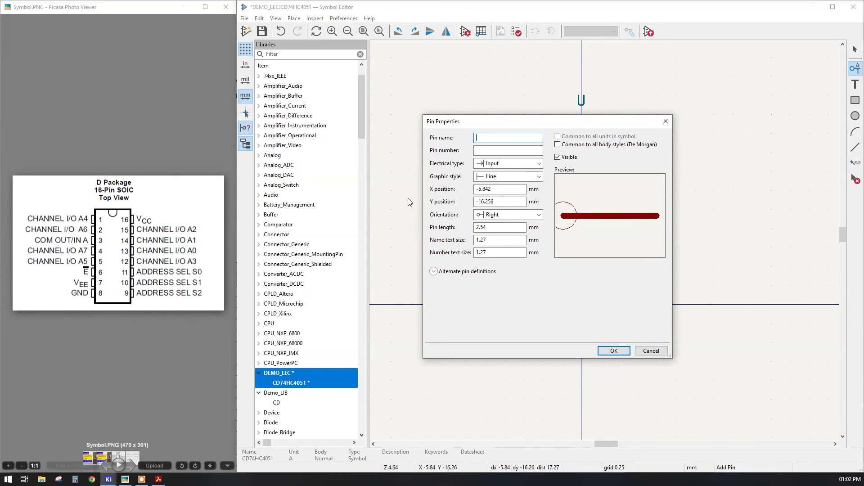
{"action": "left_click", "coordinate": [475, 151]}
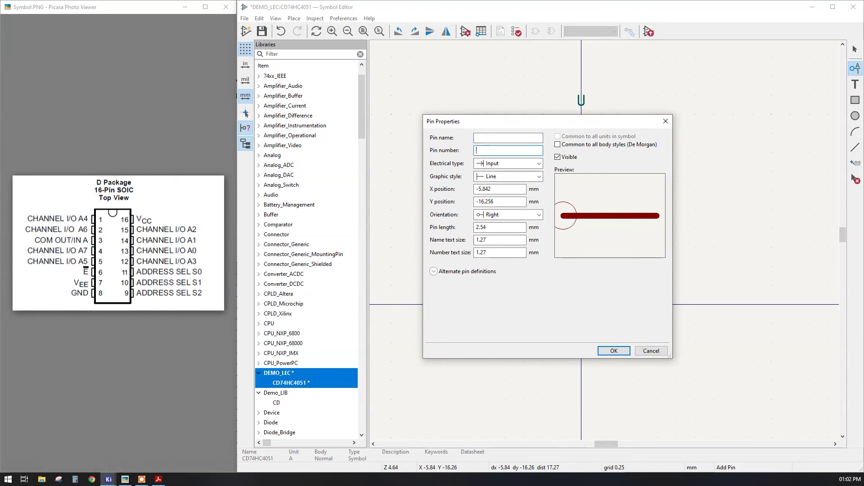
{"action": "type", "text": "3"}
{"action": "left_click", "coordinate": [477, 138]}
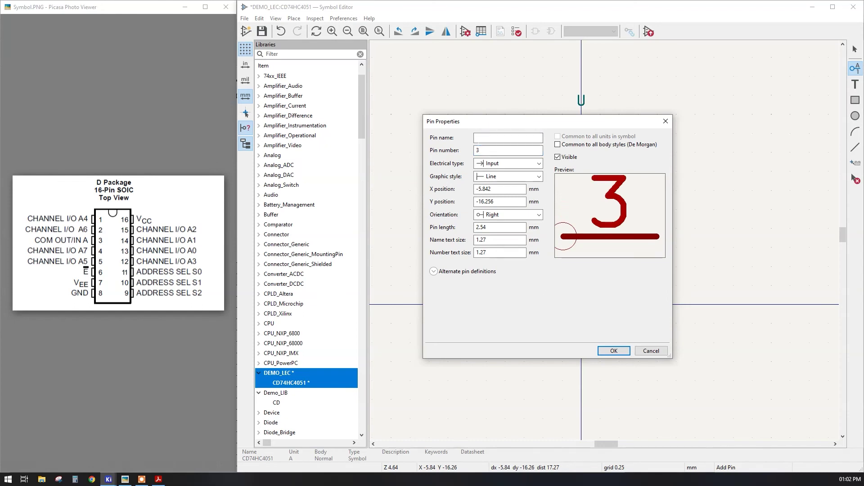
{"action": "type", "text": "COM OUT"}
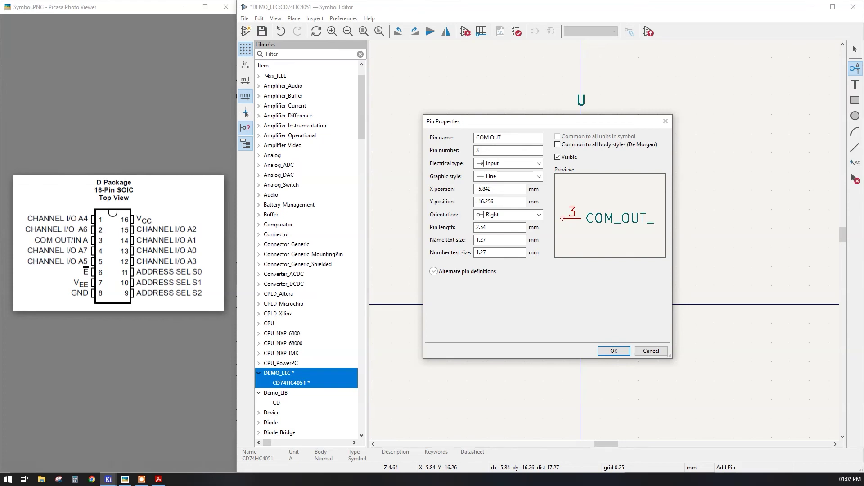
{"action": "key", "text": "BackSpace"}
{"action": "type", "text": "/IN A"}
{"action": "left_click", "coordinate": [613, 351]}
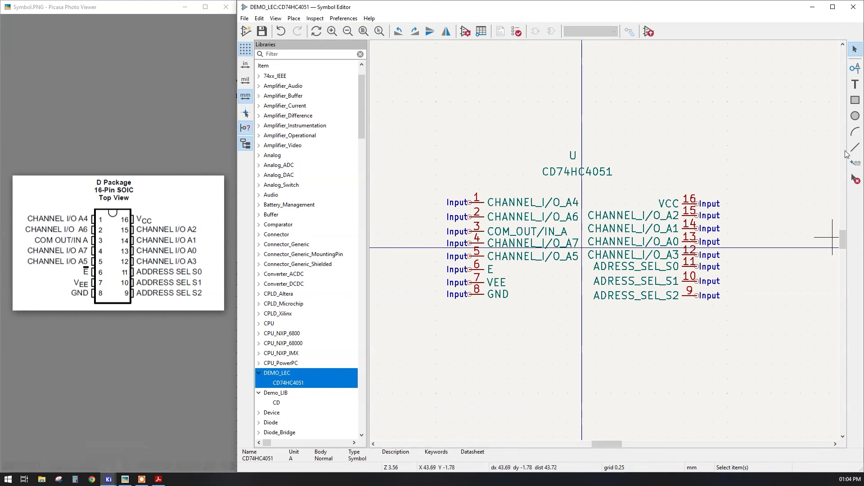
Step: Draw the symbol body rectangle, about 35 mm by 22 mm, around the pin names with its sides at the pins' inner ends
{"action": "left_click", "coordinate": [855, 101]}
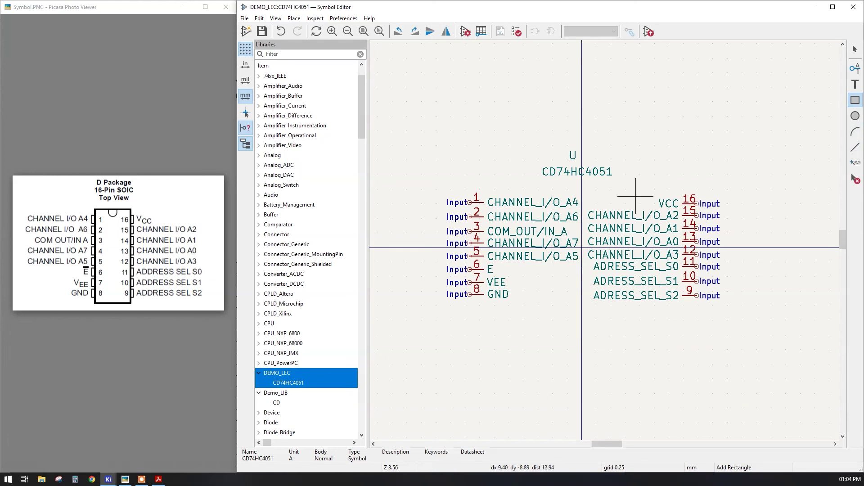
{"action": "left_click", "coordinate": [484, 183]}
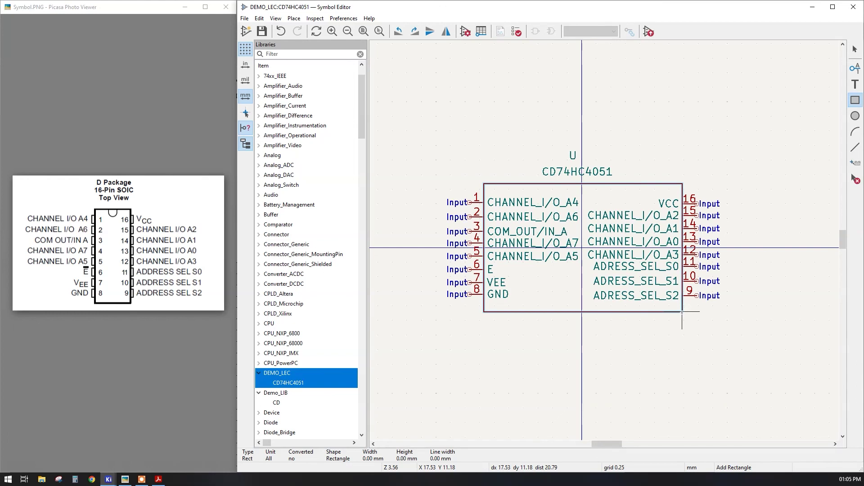
{"action": "left_click", "coordinate": [682, 312]}
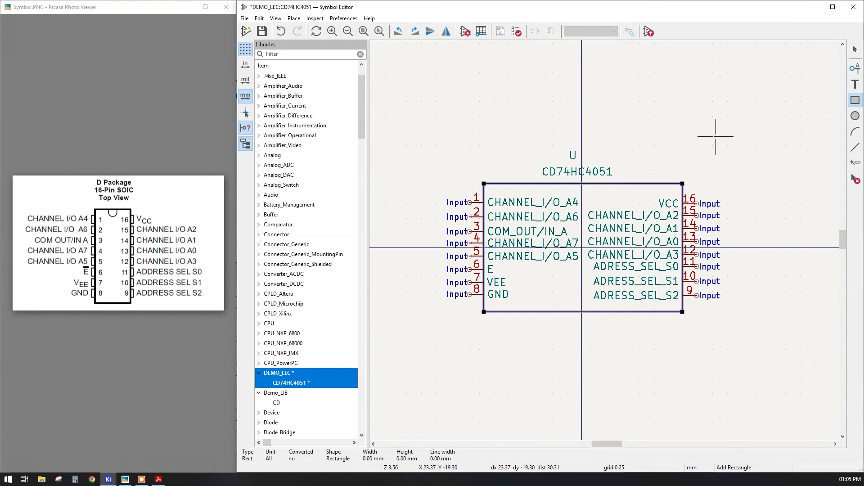
{"action": "key", "text": "Escape"}
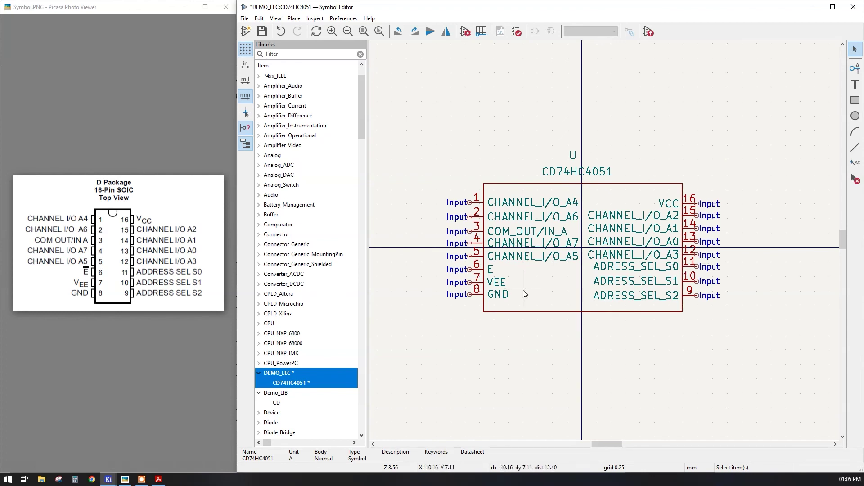
Step: Save the completed CD74HC4051 symbol
{"action": "key", "text": "ctrl+s"}
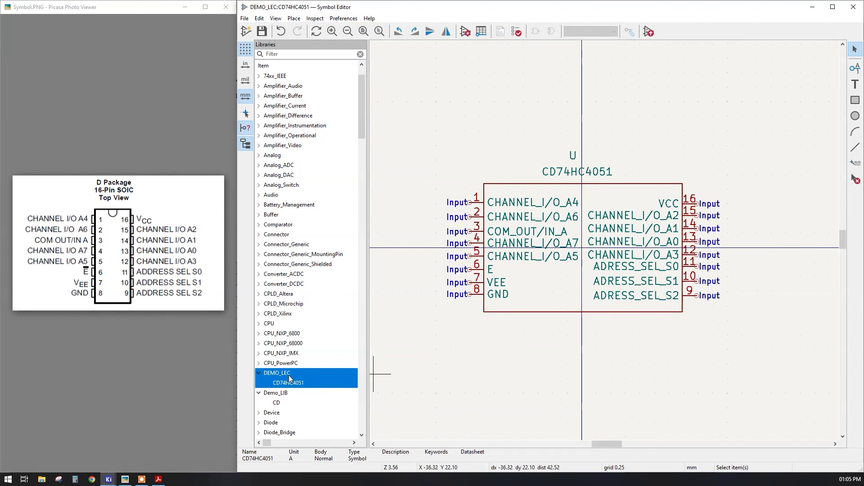
{"action": "left_click", "coordinate": [855, 131]}
{"action": "left_click", "coordinate": [788, 118]}
{"action": "left_click", "coordinate": [704, 115]}
{"action": "left_click", "coordinate": [747, 74]}
{"action": "left_click", "coordinate": [581, 297]}
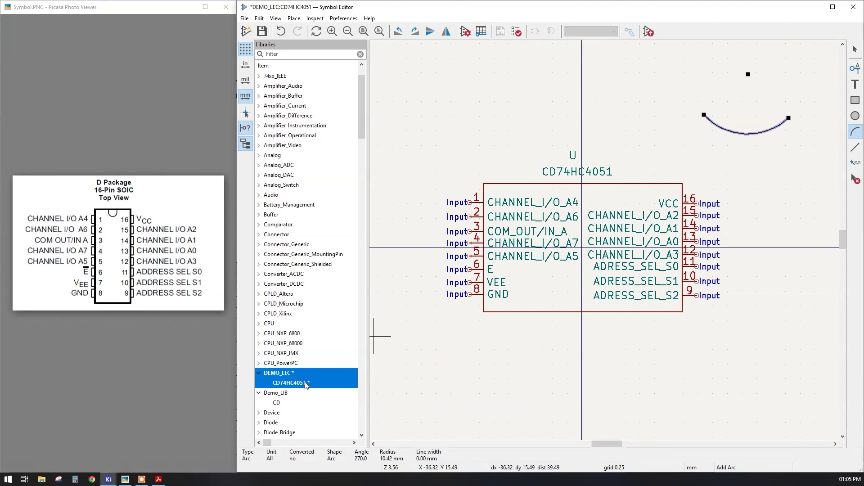
{"action": "key", "text": "Escape"}
{"action": "key", "text": "Escape"}
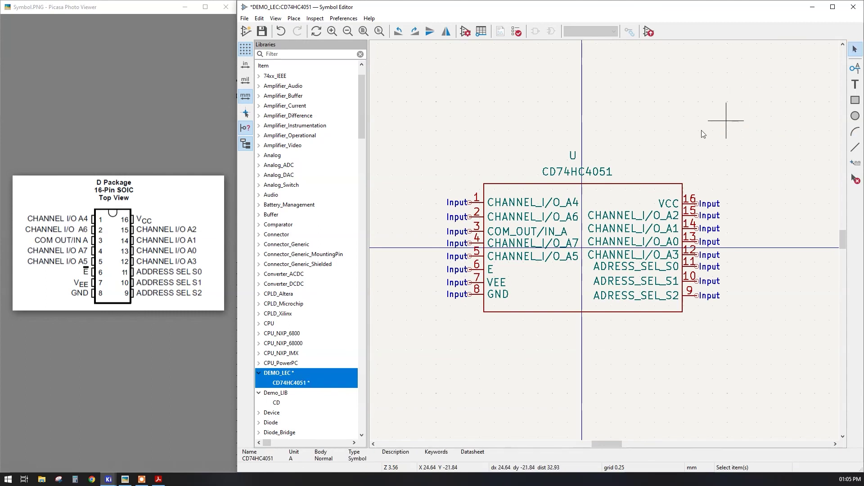
Step: Save the DEMO_LEC library from its entry in the library tree
{"action": "right_click", "coordinate": [282, 377]}
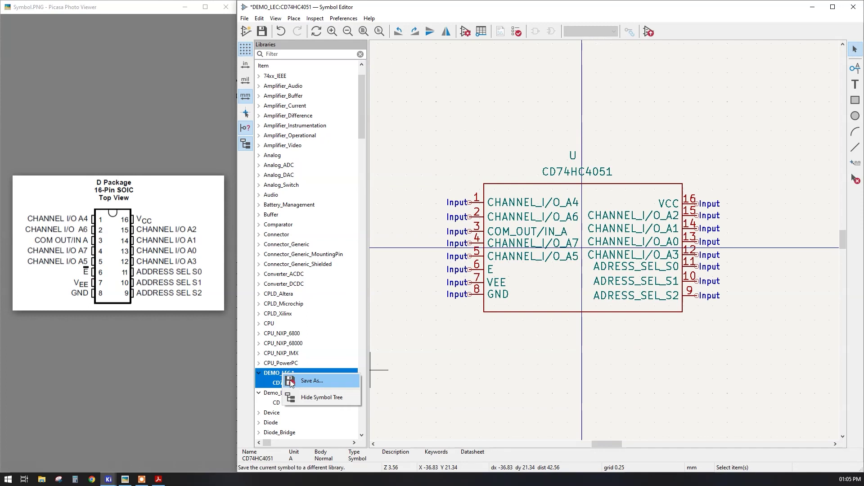
{"action": "key", "text": "Escape"}
{"action": "right_click", "coordinate": [277, 376]}
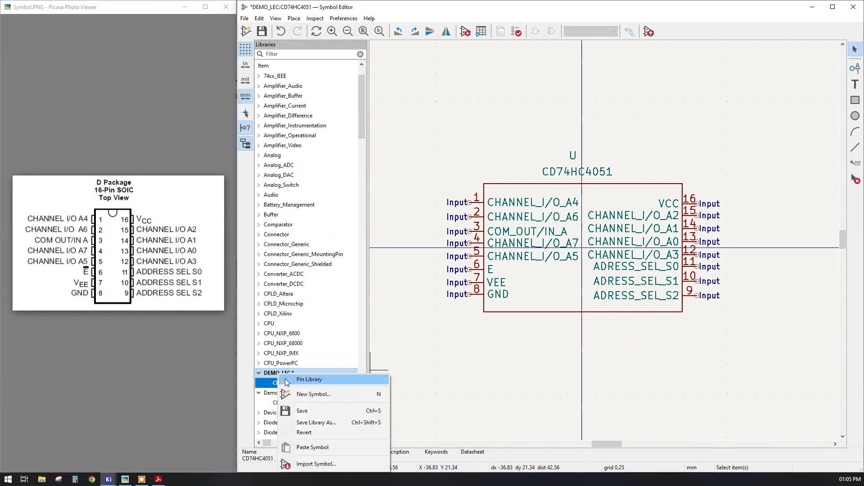
{"action": "left_click", "coordinate": [299, 411]}
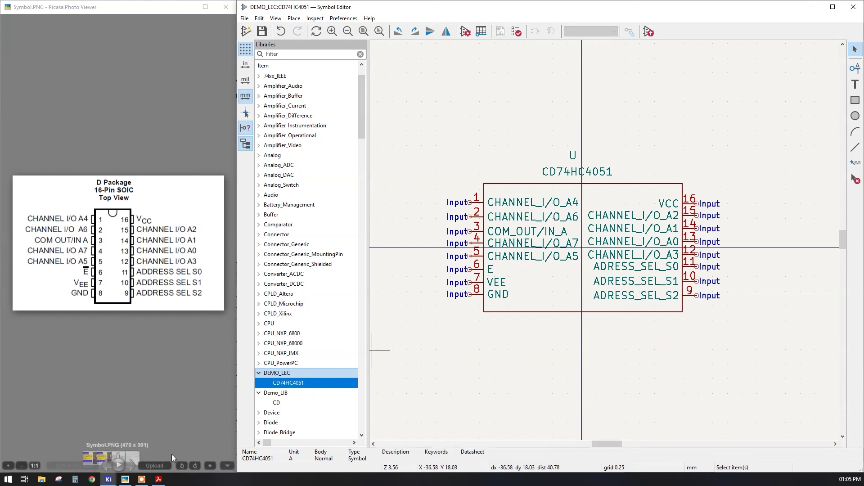
Step: Switch to the KiCad project window and open the DEMO.kicad_sch schematic
{"action": "mouse_move", "coordinate": [111, 480]}
{"action": "left_click", "coordinate": [96, 452]}
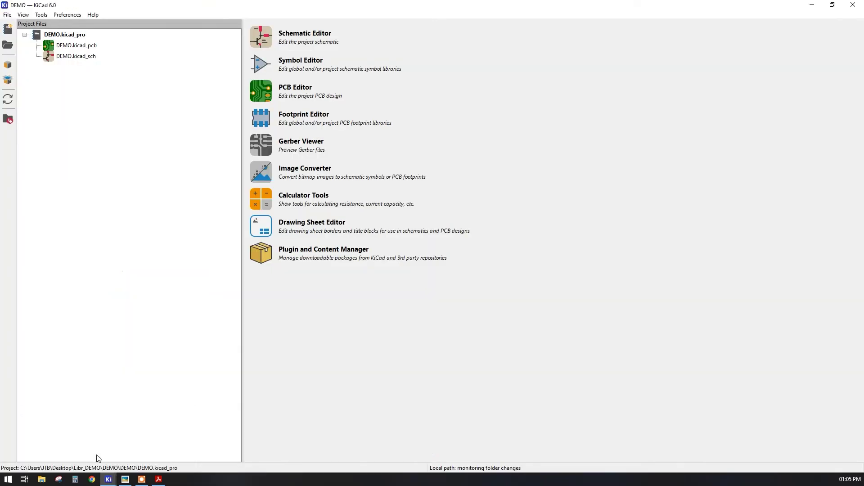
{"action": "double_click", "coordinate": [75, 57]}
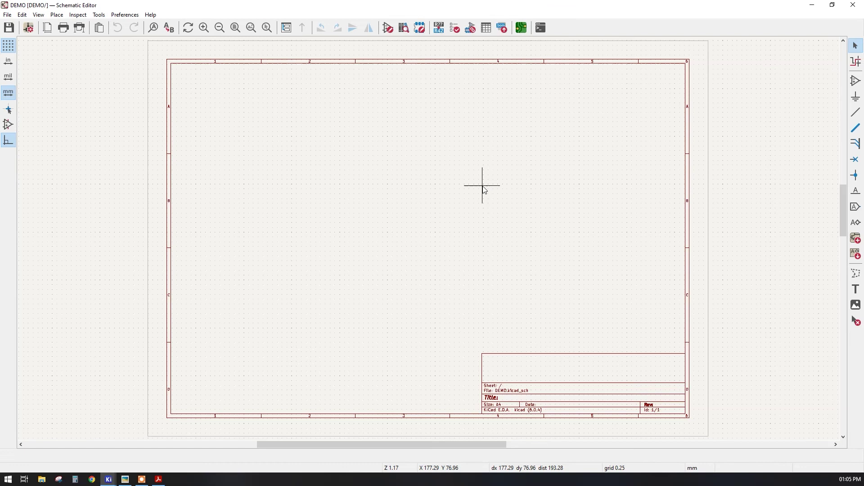
Step: Search the symbol libraries for 74HC4051 and place CD74HC4051 from DEMO_LEC in the upper middle of the sheet
{"action": "left_click", "coordinate": [856, 82]}
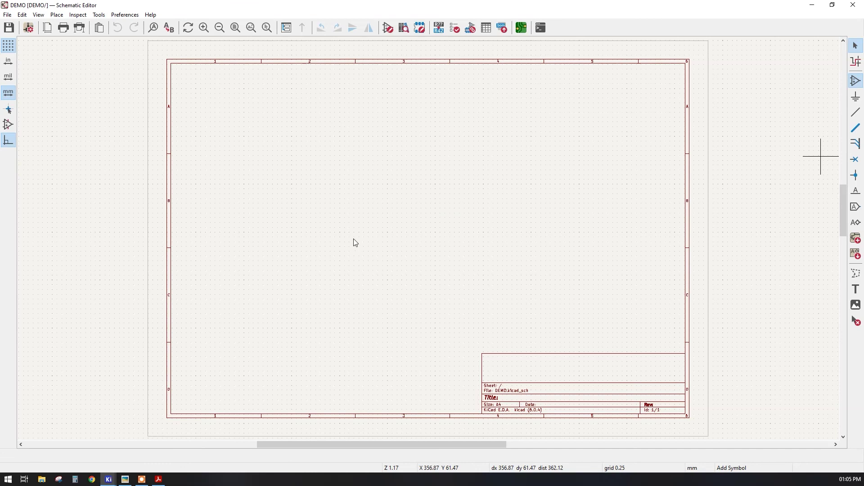
{"action": "left_click", "coordinate": [355, 243]}
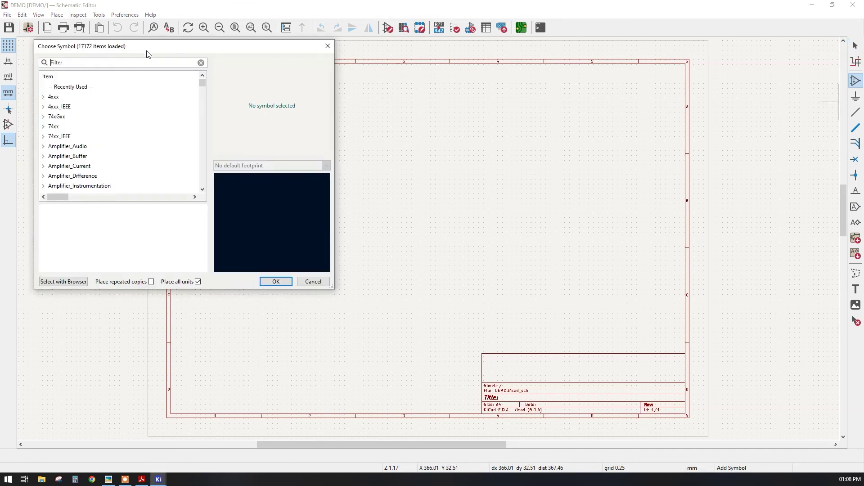
{"action": "left_click_drag", "start_coordinate": [149, 54], "coordinate": [234, 99]}
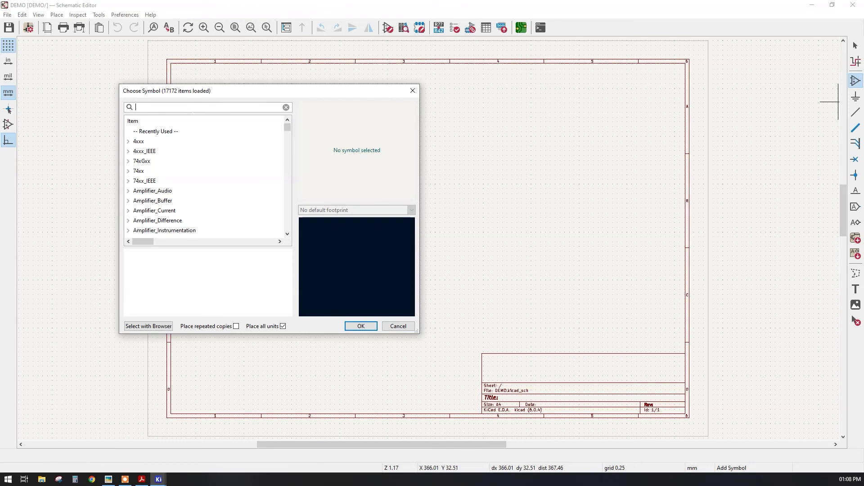
{"action": "type", "text": "74HC"}
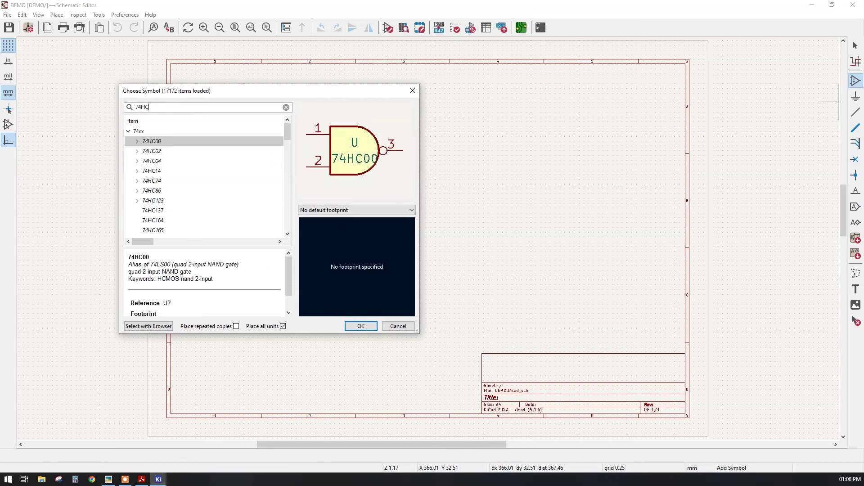
{"action": "type", "text": "4051"}
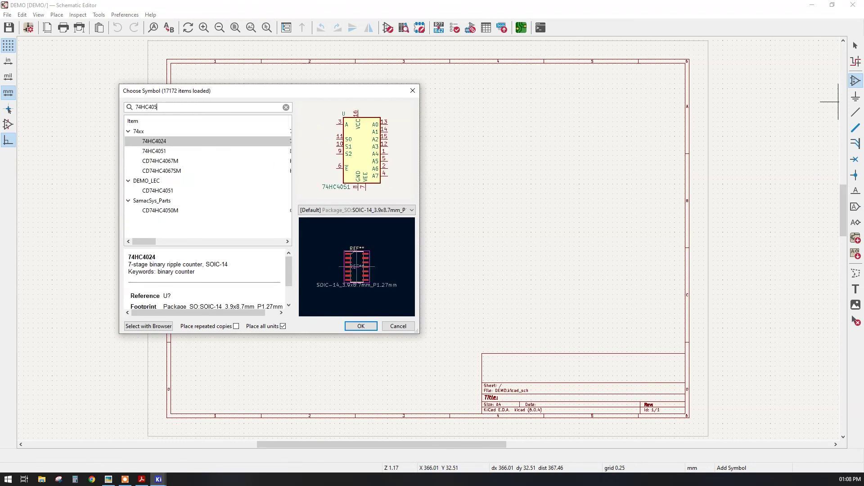
{"action": "left_click", "coordinate": [146, 151]}
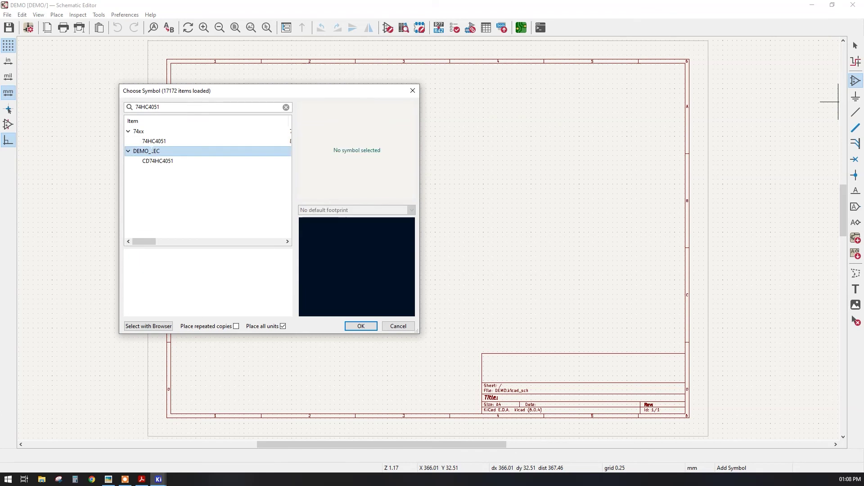
{"action": "left_click", "coordinate": [178, 161]}
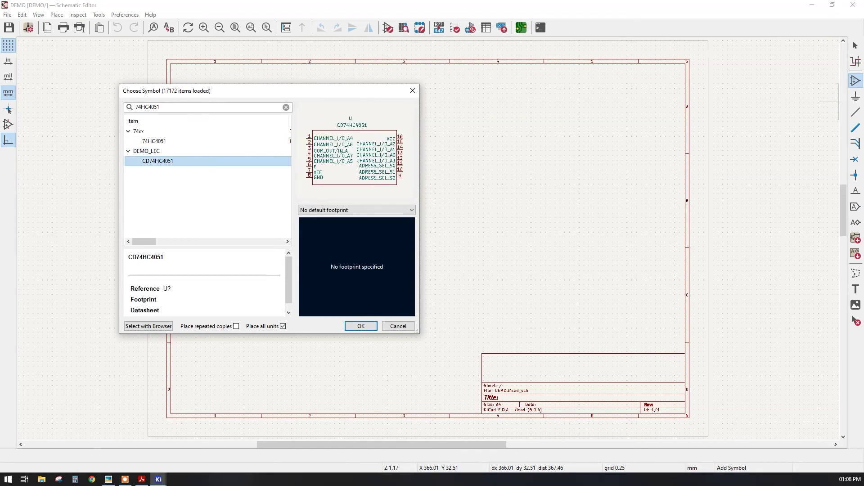
{"action": "double_click", "coordinate": [179, 161]}
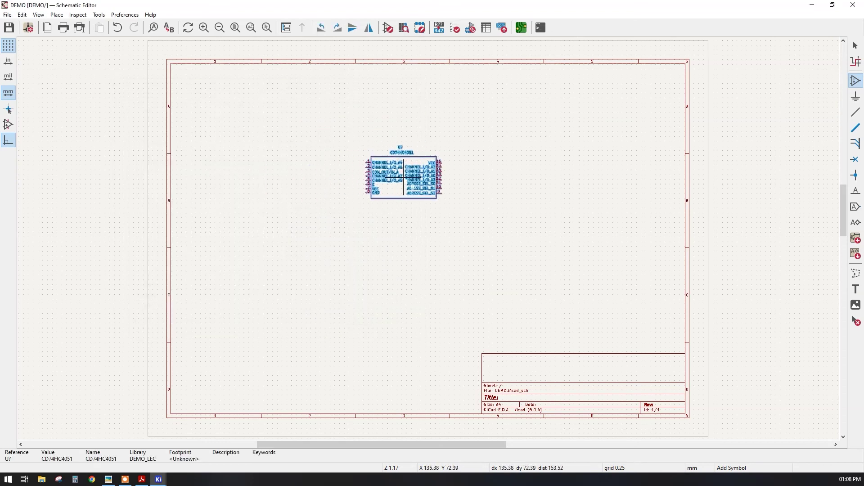
{"action": "scroll", "coordinate": [412, 187], "scroll_direction": "up", "scroll_amount": 3}
{"action": "scroll", "coordinate": [418, 208], "scroll_direction": "down", "scroll_amount": 2}
{"action": "left_click", "coordinate": [418, 208]}
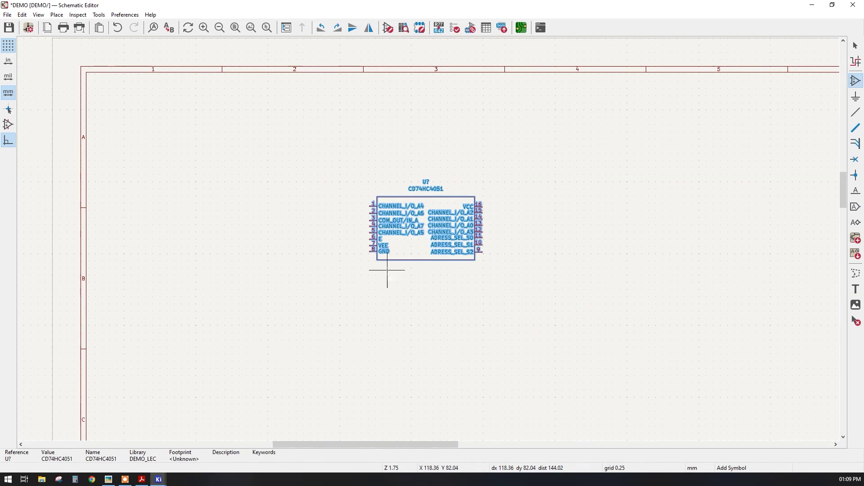
{"action": "left_click", "coordinate": [856, 112]}
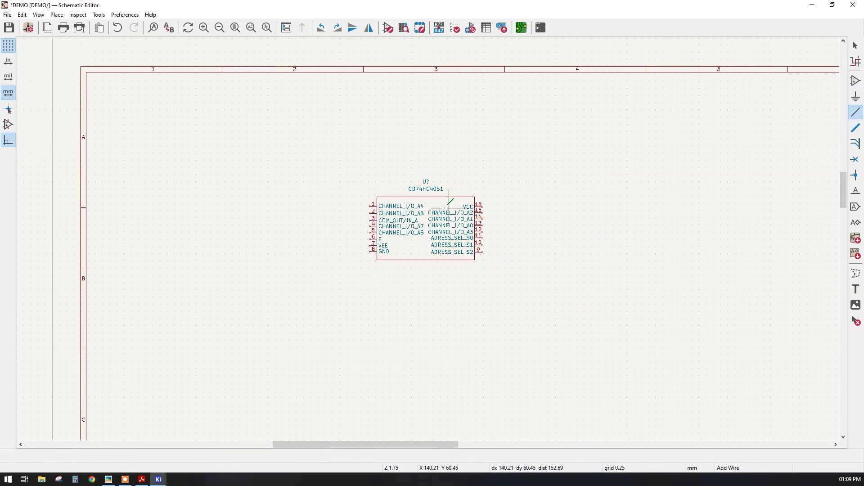
{"action": "scroll", "coordinate": [370, 206], "scroll_direction": "up", "scroll_amount": 5}
{"action": "left_click", "coordinate": [239, 231]}
{"action": "scroll", "coordinate": [408, 234], "scroll_direction": "down", "scroll_amount": 5}
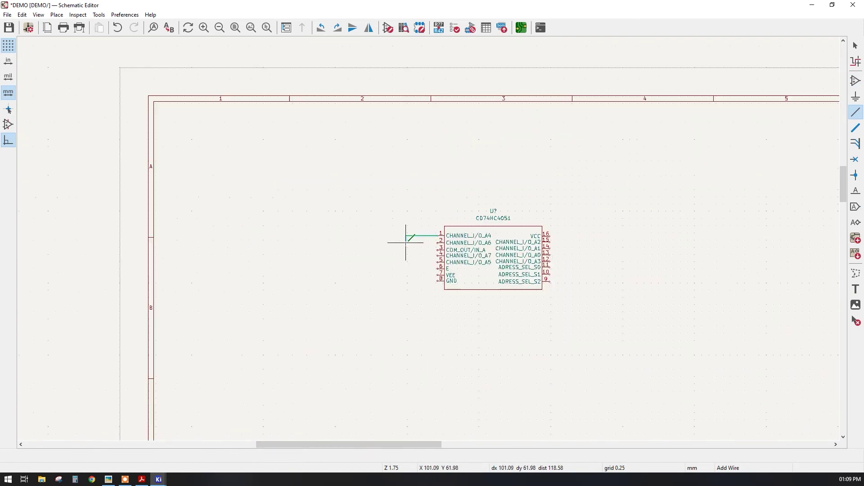
{"action": "key", "text": "Escape"}
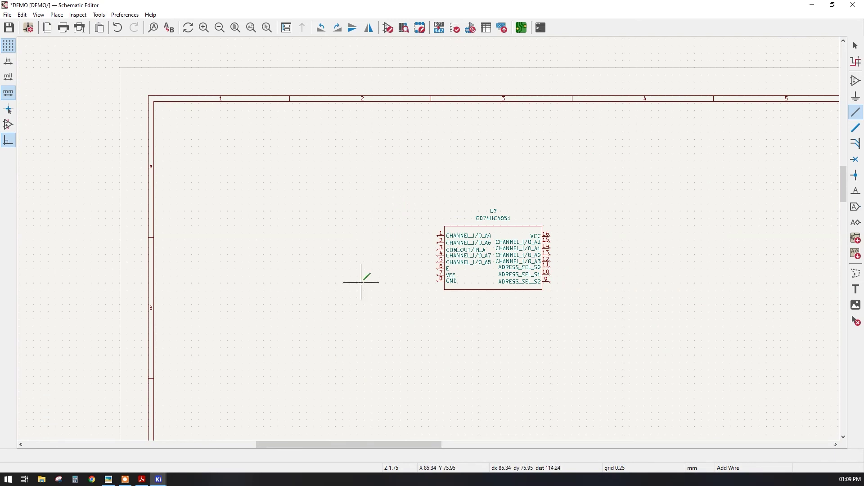